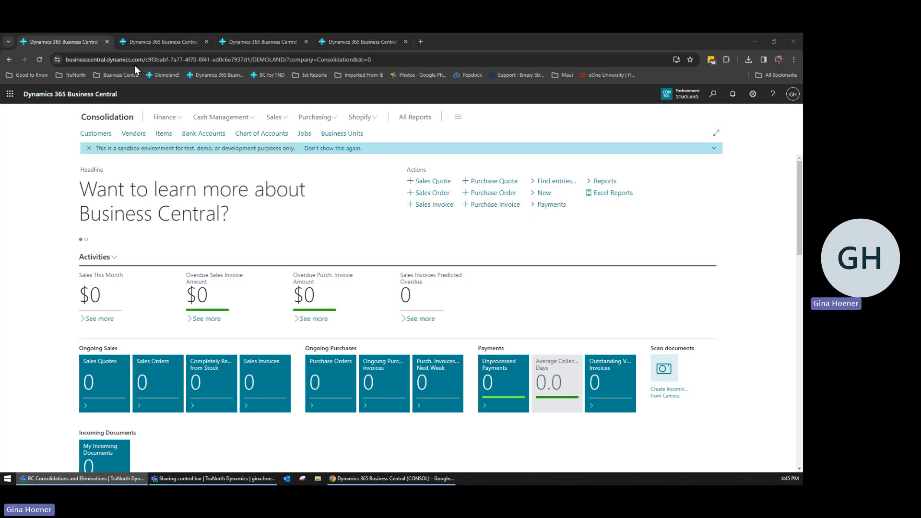
Look over the home pages of the three subsidiary companies, from Still Ruff through The Whole Bean II.
click(156, 41)
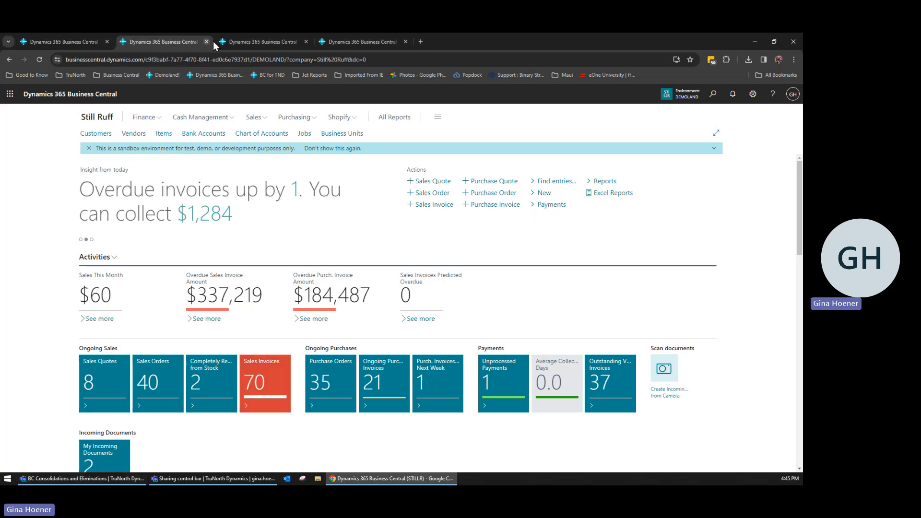
click(252, 41)
click(329, 41)
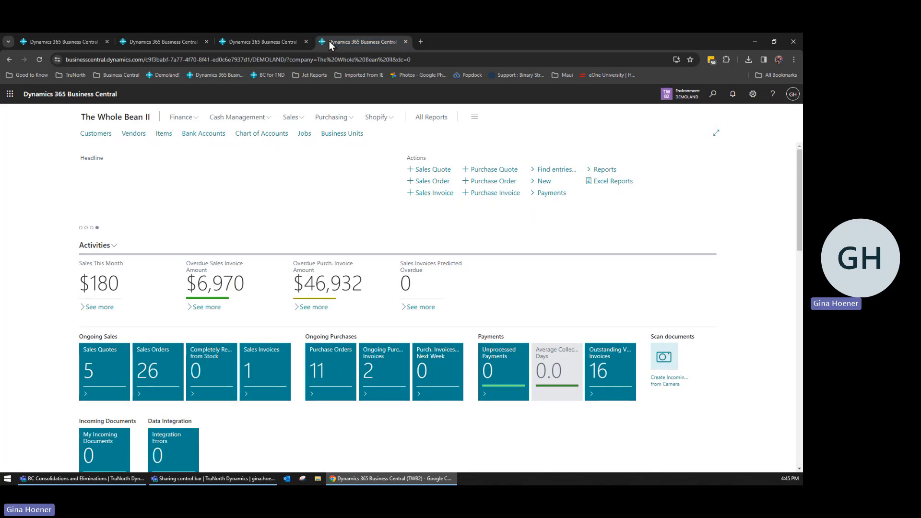
Examine the consolidation debit and credit accounts on Still Ruff's Accts Recv-consol G/L account card, and return to the company's home page.
click(162, 41)
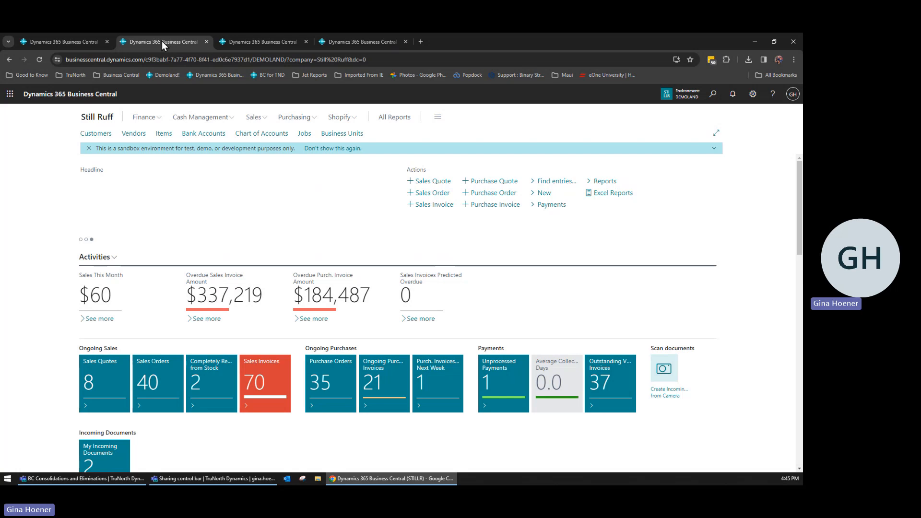
click(257, 136)
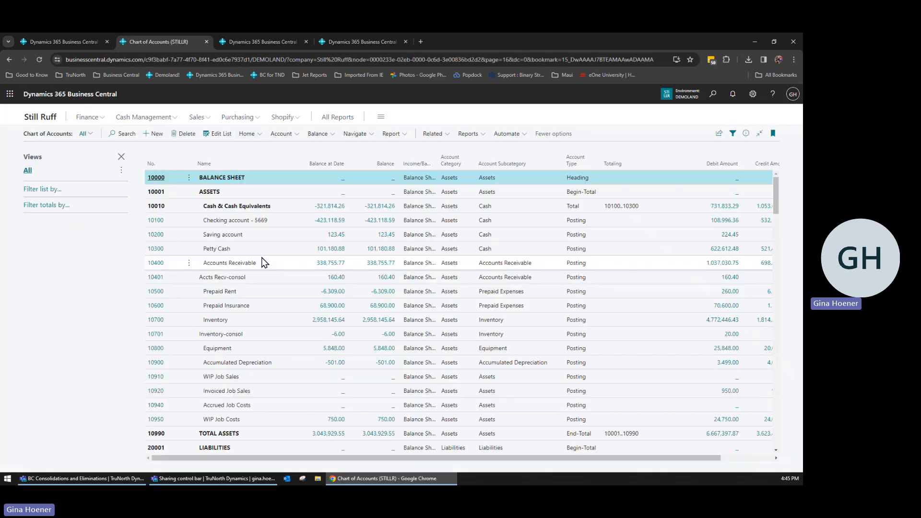
click(154, 277)
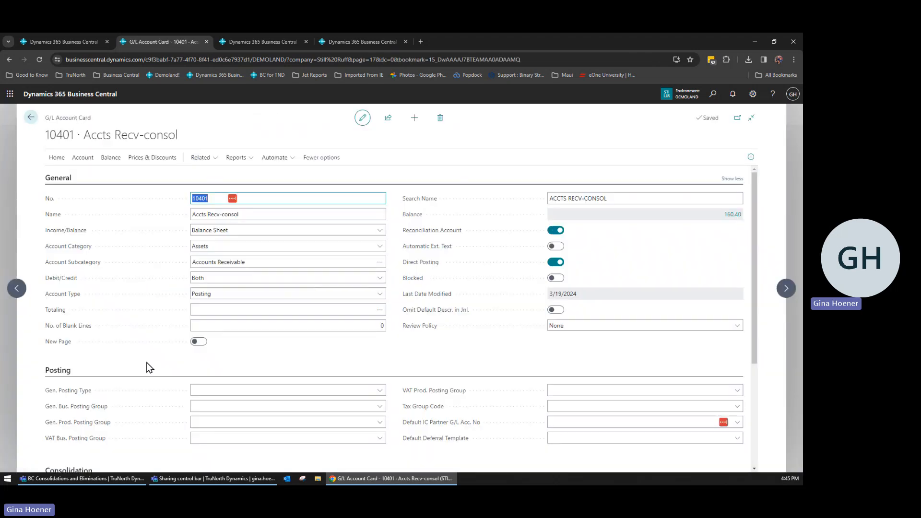
scroll(148, 361, down, 4)
click(214, 328)
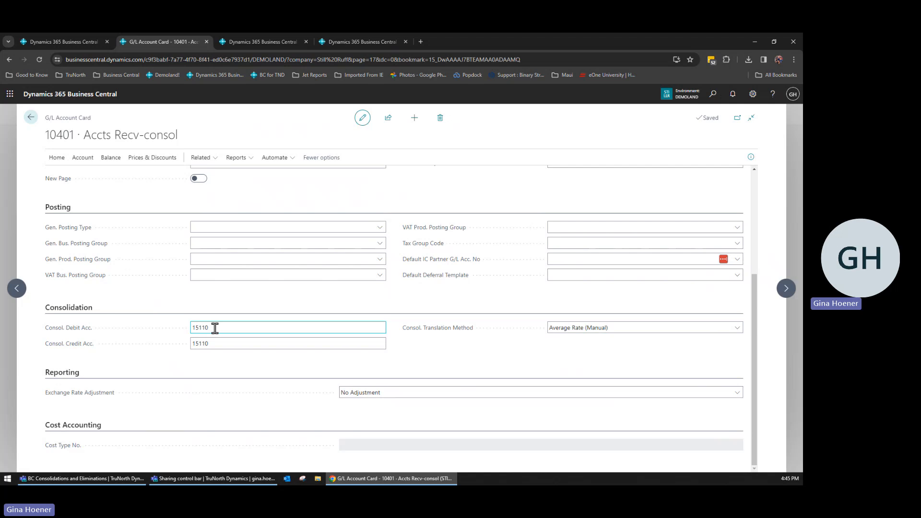
double_click(215, 328)
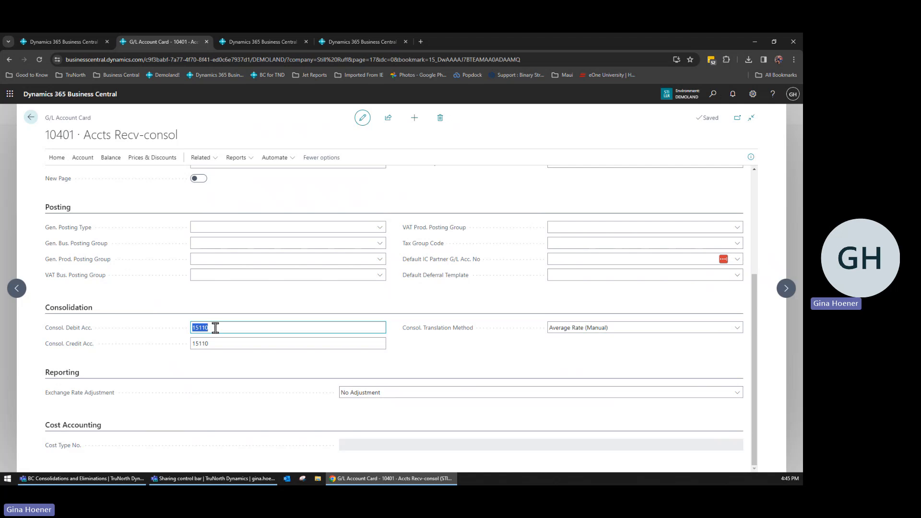
double_click(215, 344)
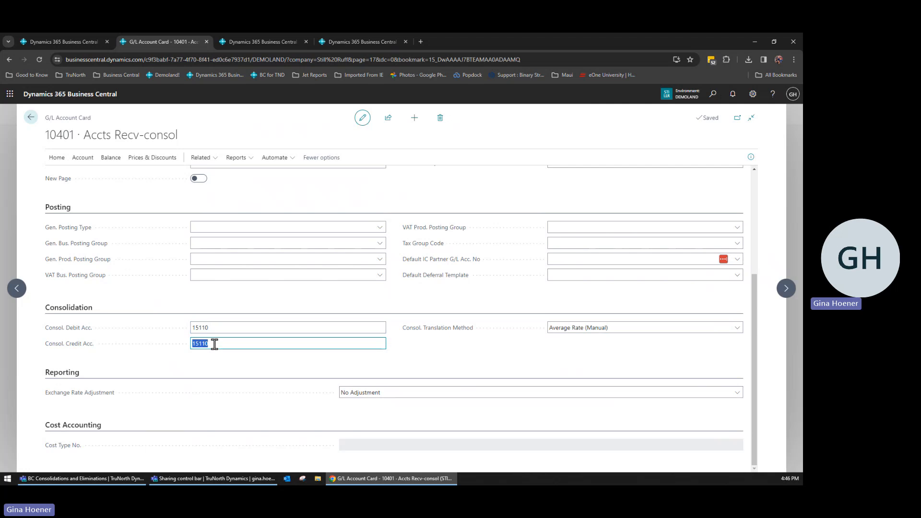
click(30, 120)
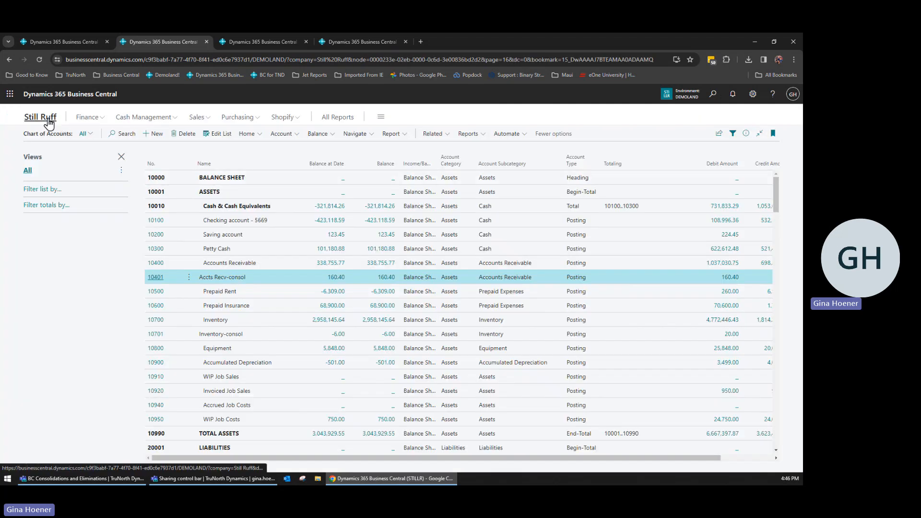
click(49, 121)
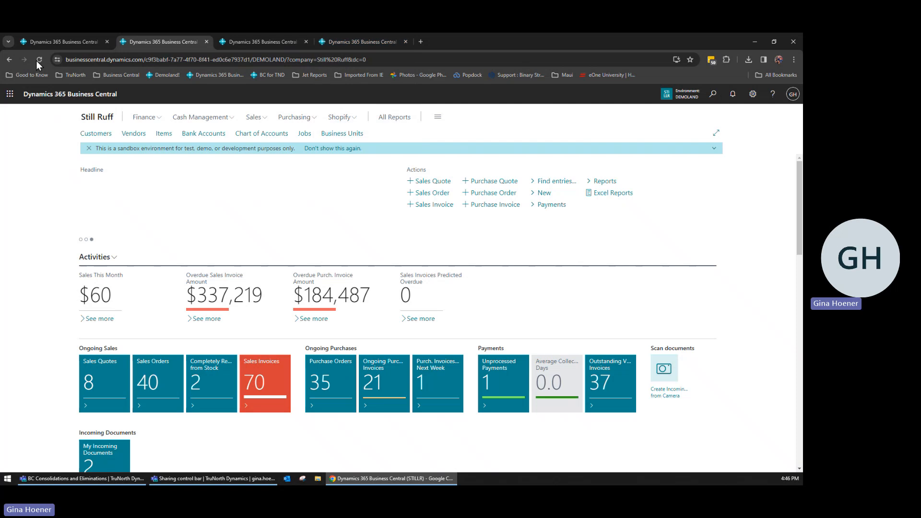
In the Consolidation company, review the STILL RUFF business unit's default data import method and source company options, and return to the business units list.
click(52, 41)
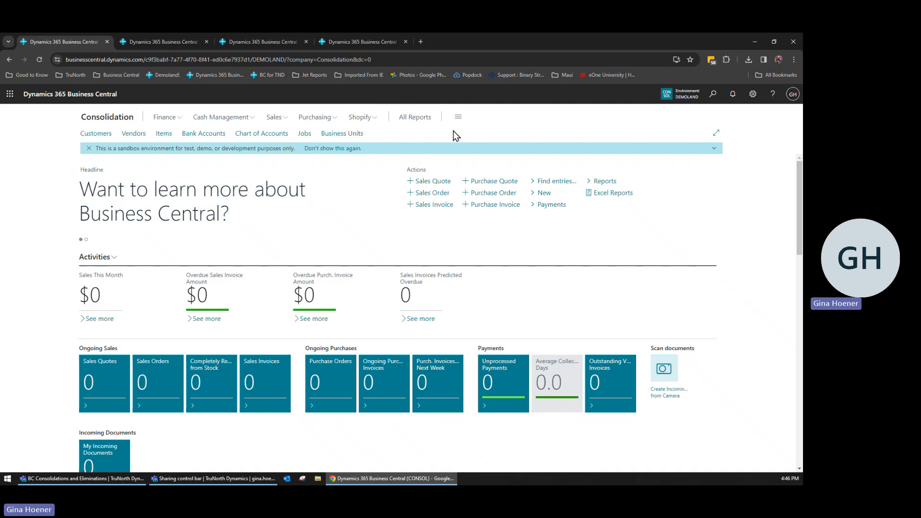
click(344, 137)
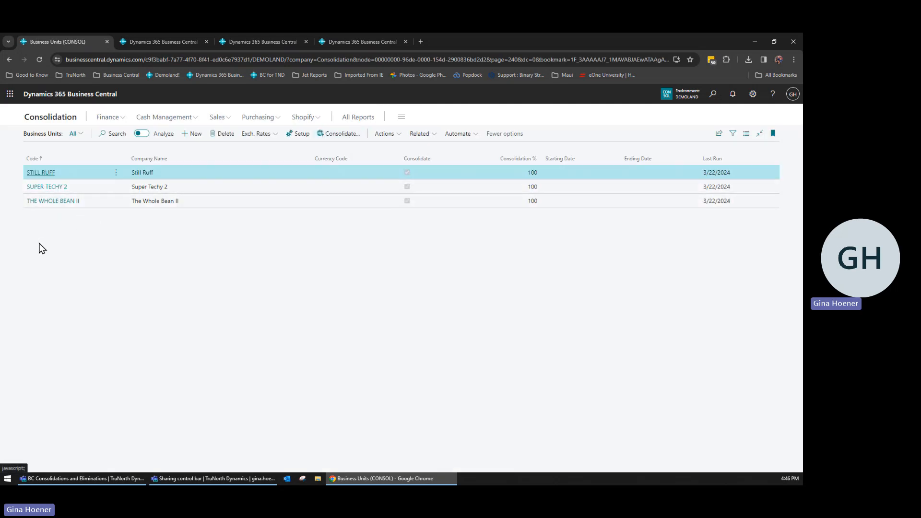
click(38, 174)
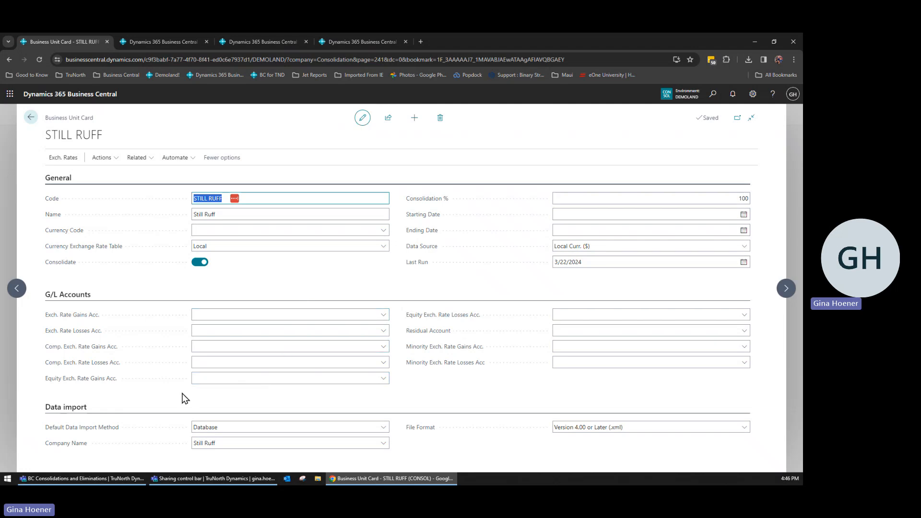
click(235, 430)
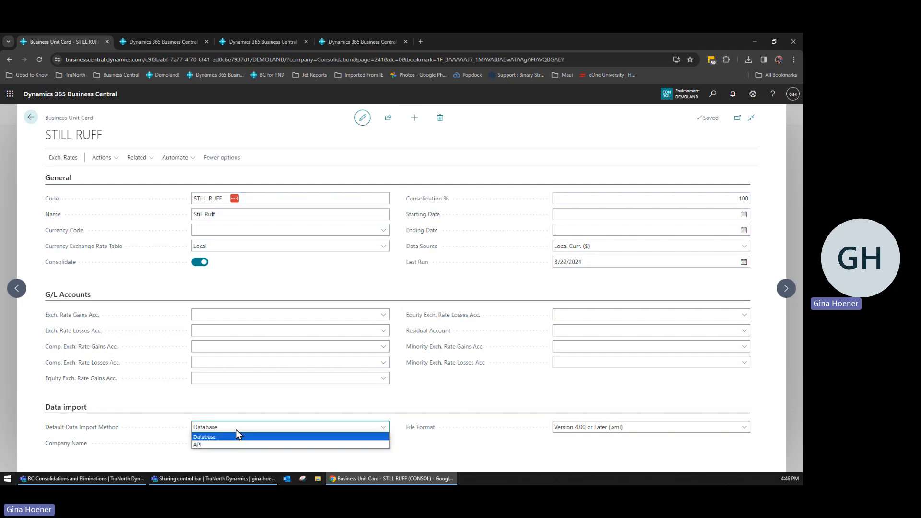
click(236, 430)
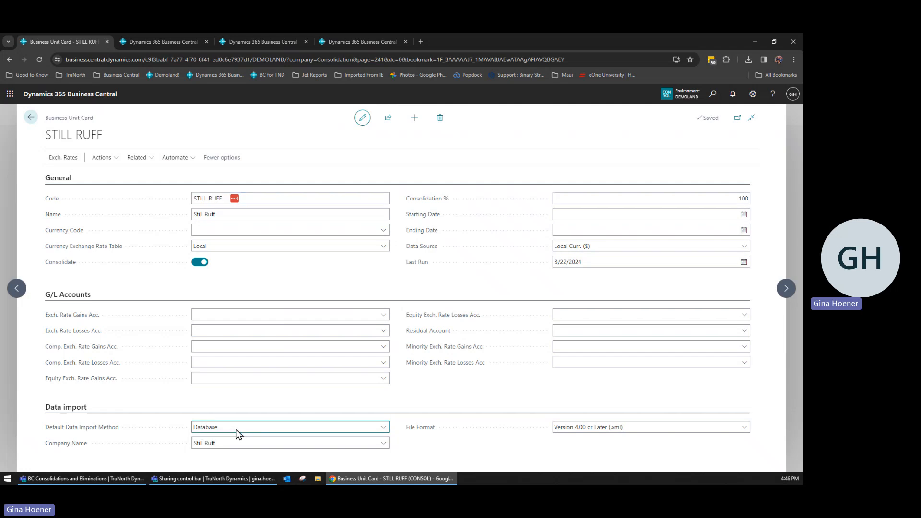
click(299, 445)
click(384, 445)
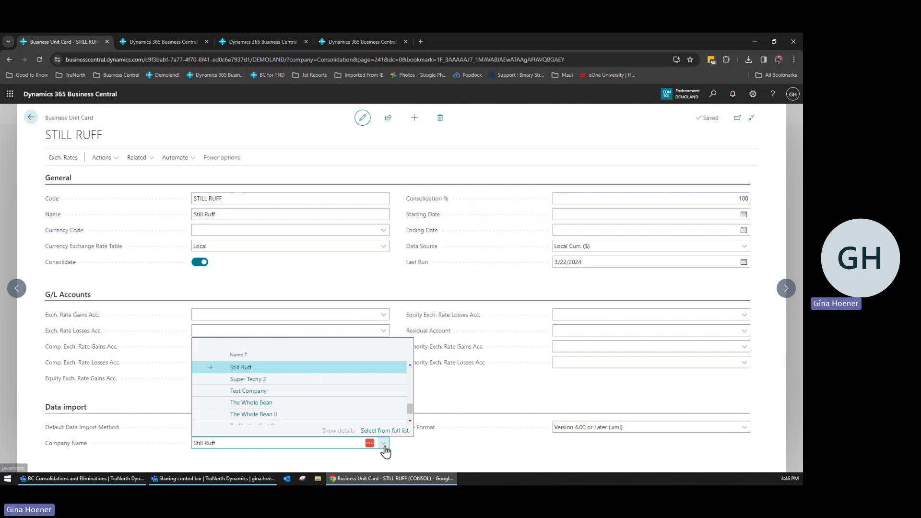
click(384, 446)
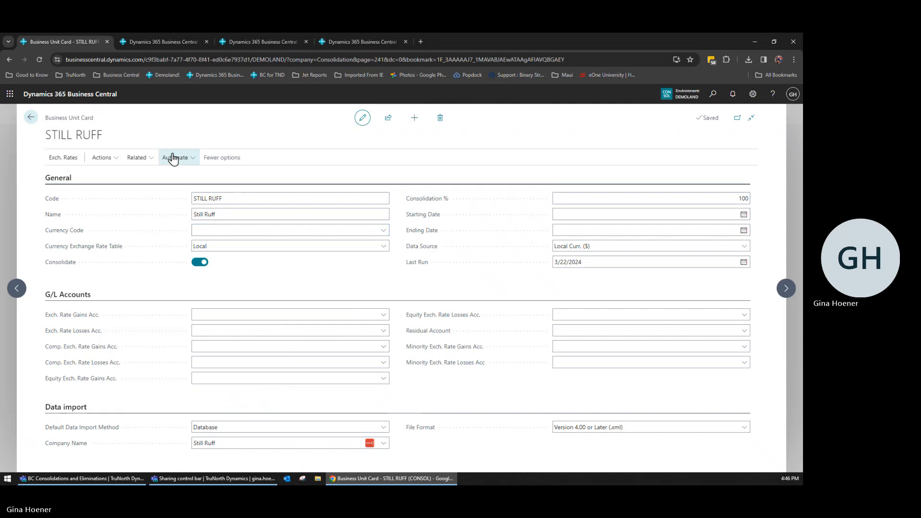
click(28, 119)
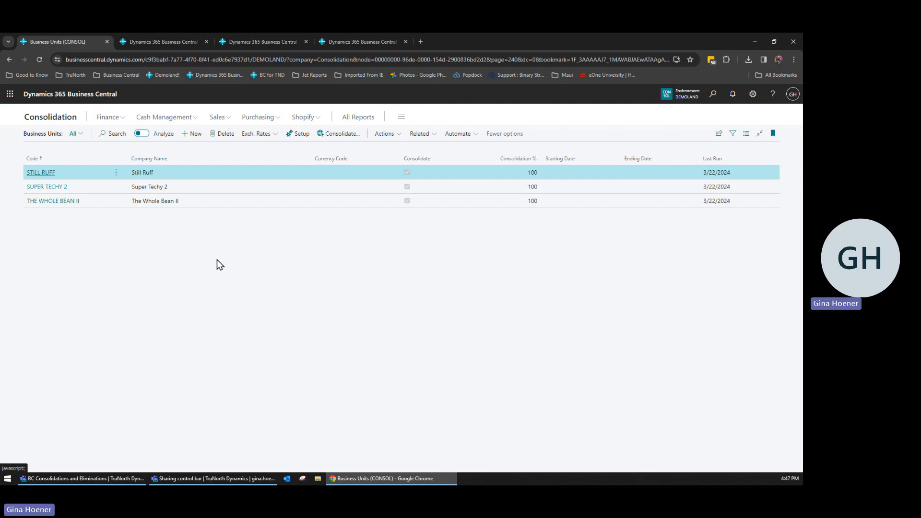
In The Whole Bean II company, post the sales invoice for Leoda's pie and coffee without opening the posted document.
click(331, 41)
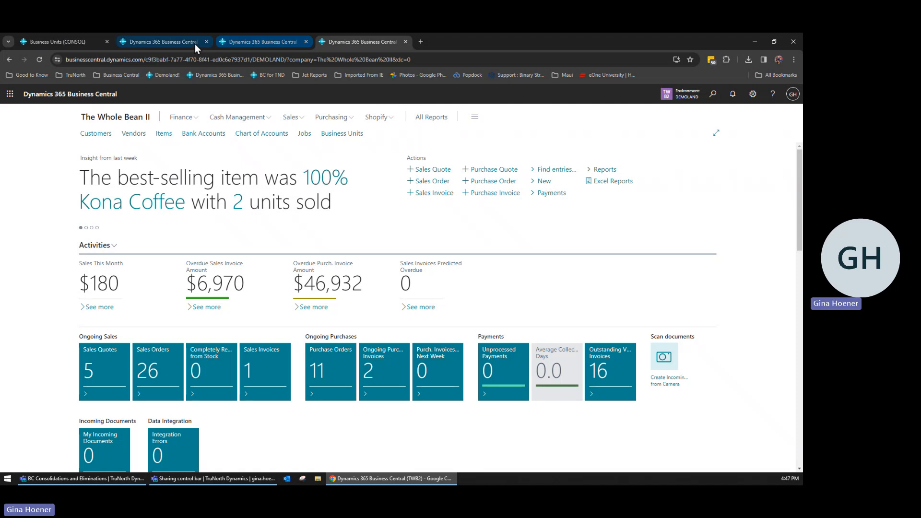
mouse_move(186, 43)
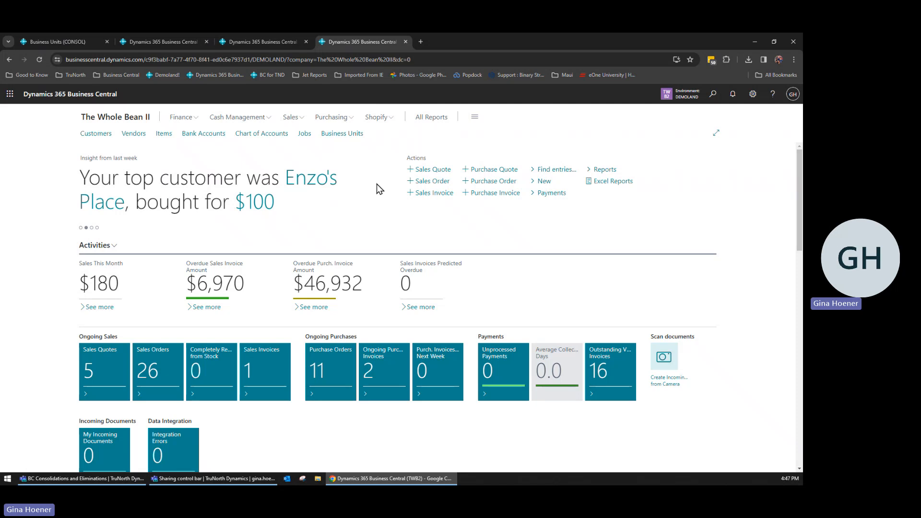
click(293, 123)
click(232, 134)
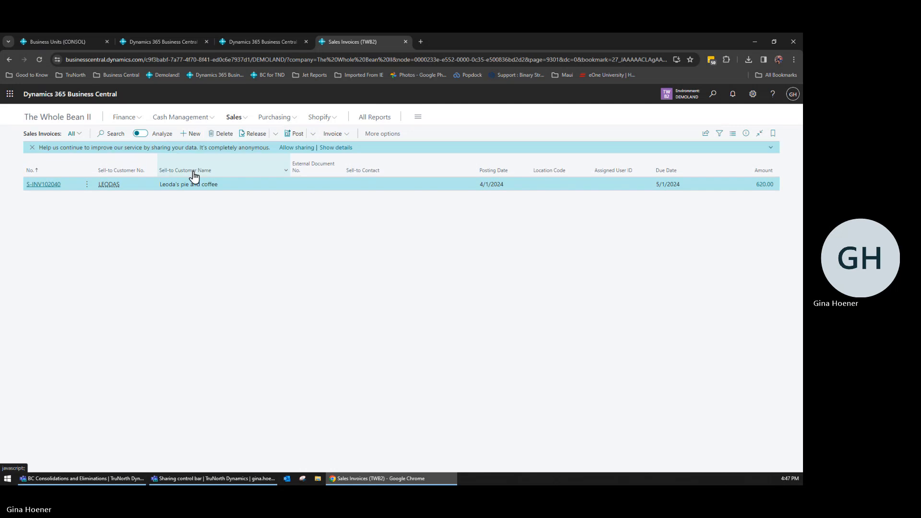
click(33, 185)
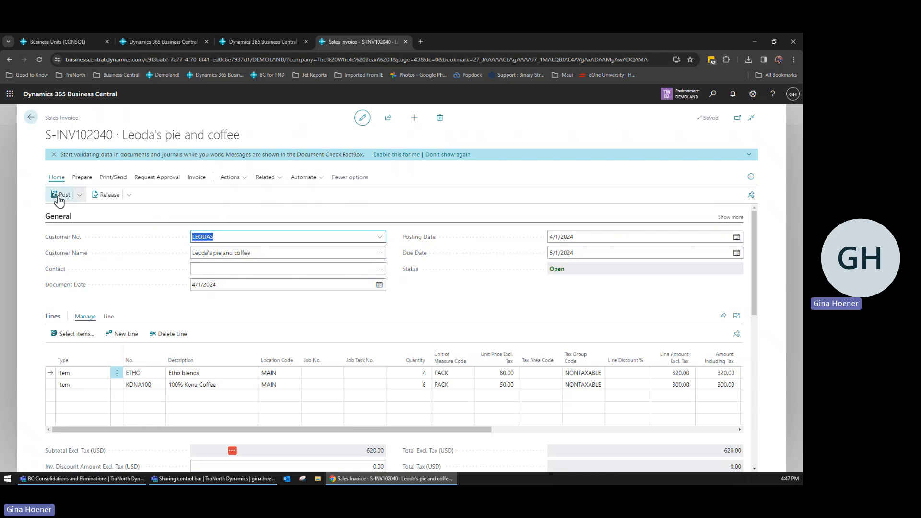
click(59, 196)
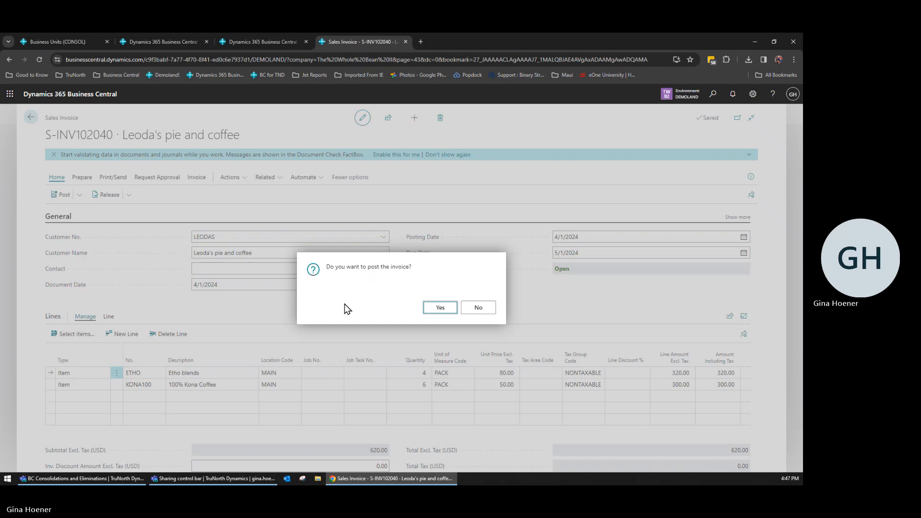
click(440, 308)
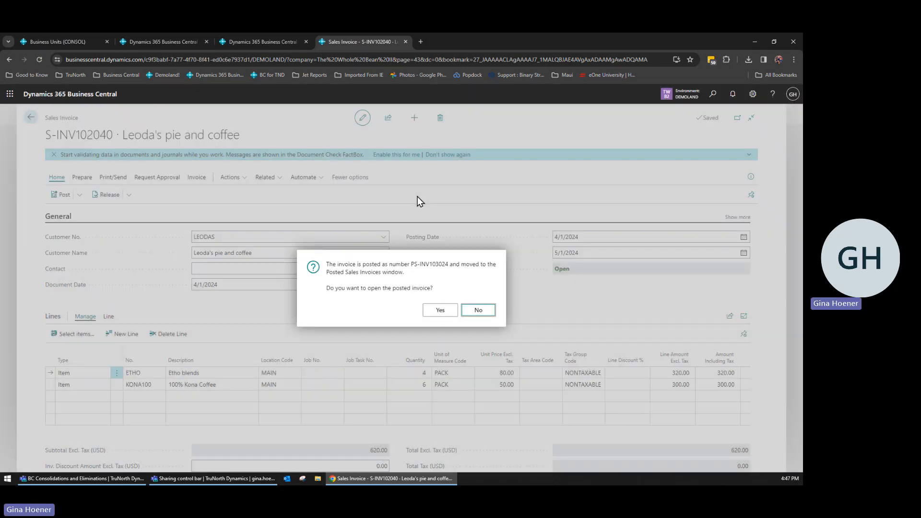
click(478, 312)
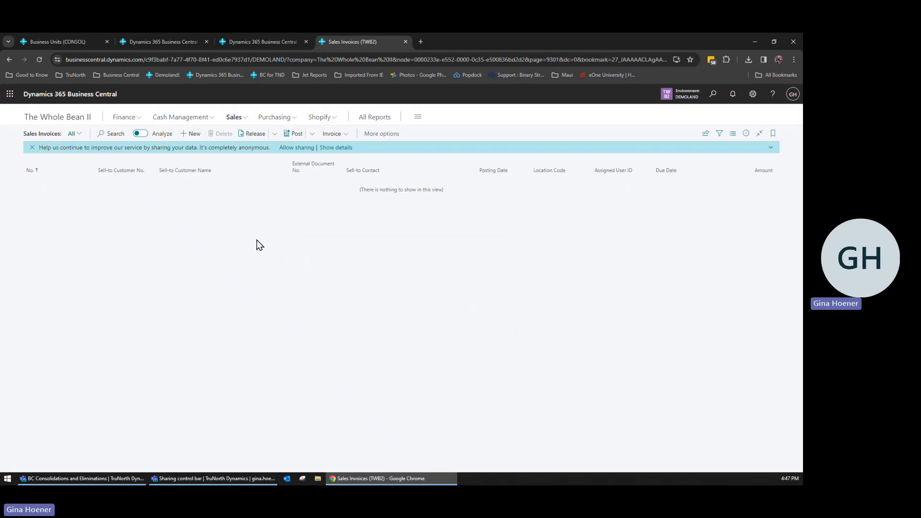
Post The Whole Bean II's purchase invoice from Aloha Coffee without opening the posted document.
click(272, 118)
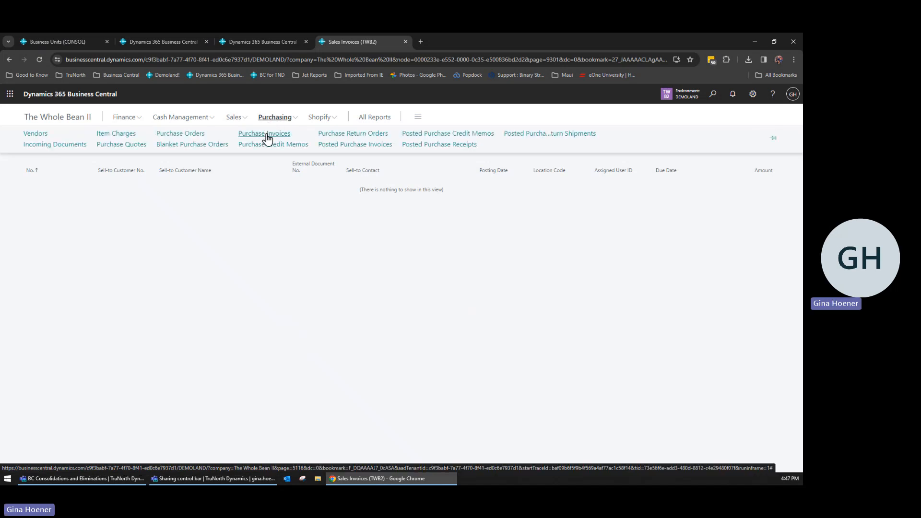
click(265, 134)
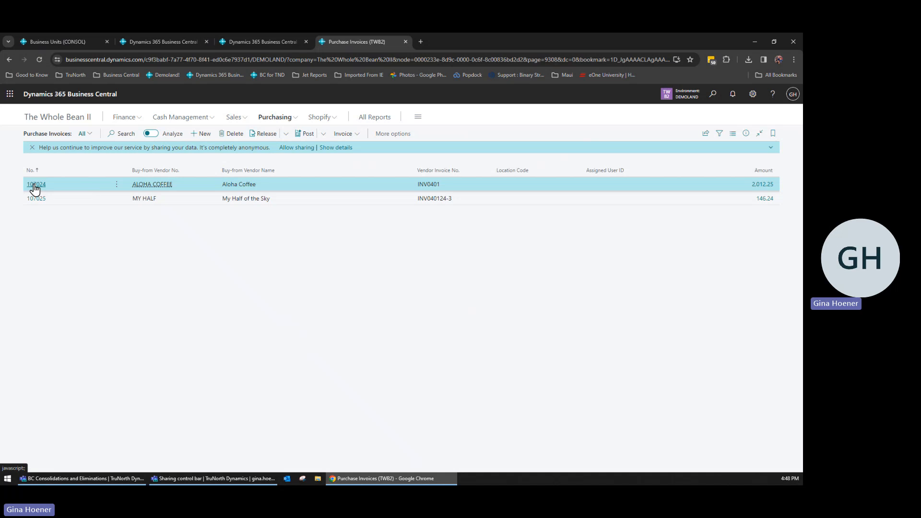
click(34, 185)
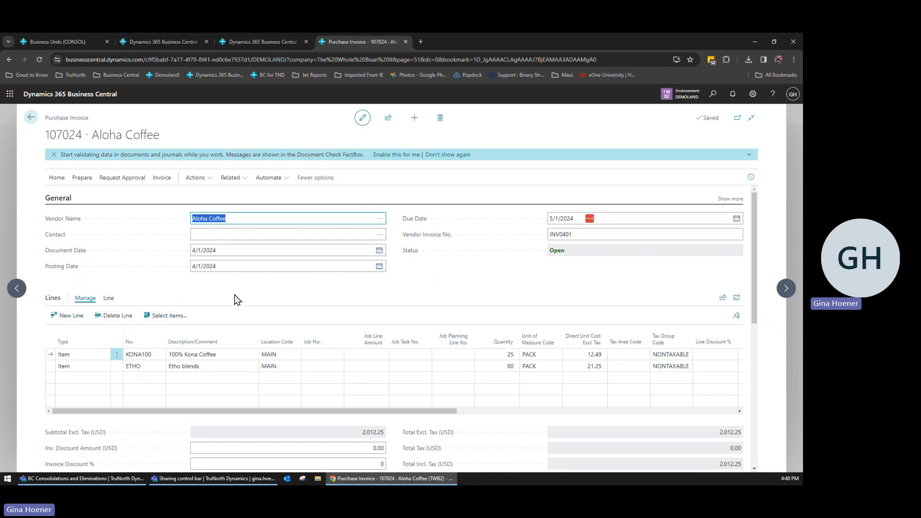
click(62, 182)
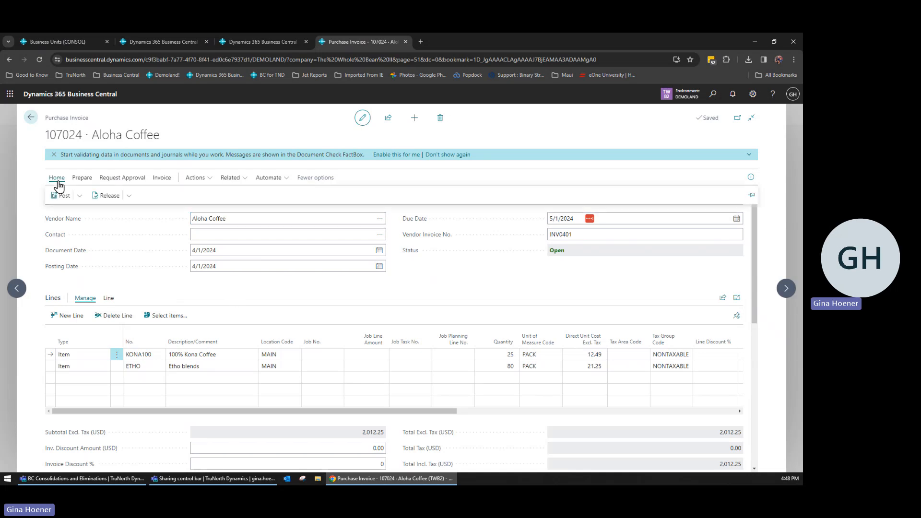
click(63, 195)
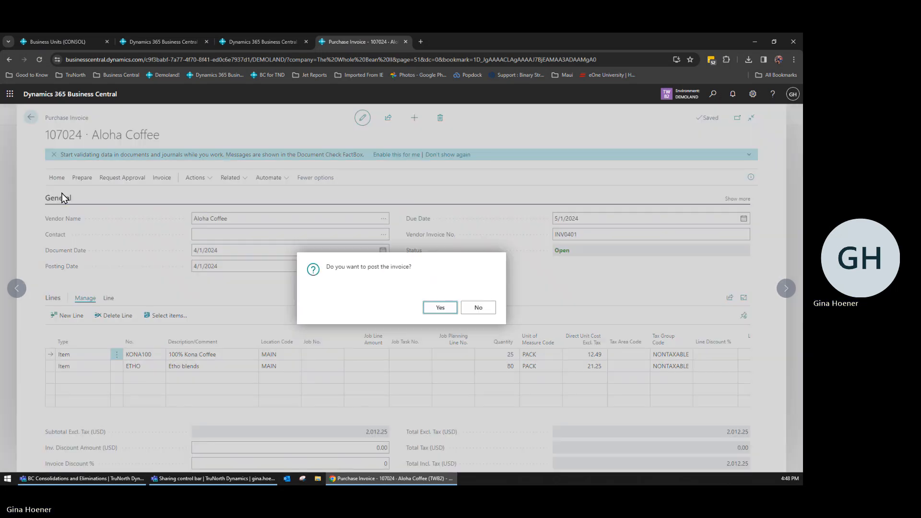
click(433, 310)
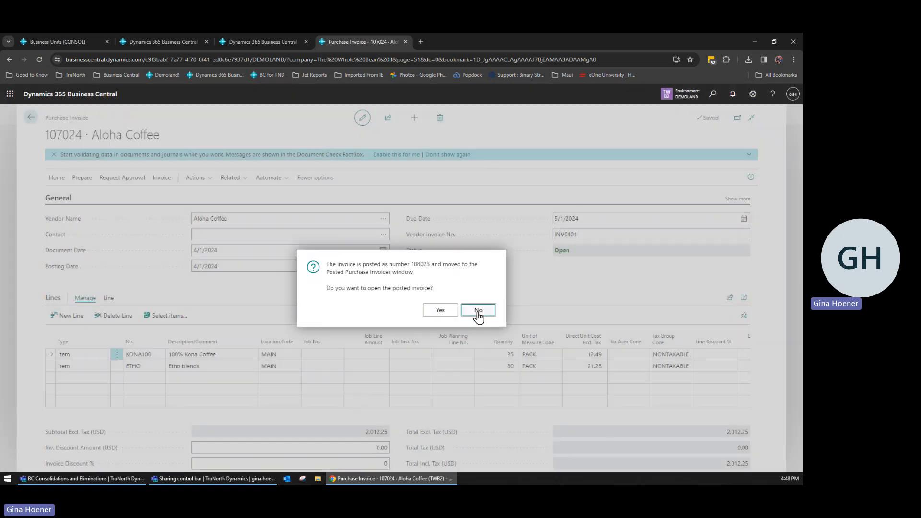
click(479, 313)
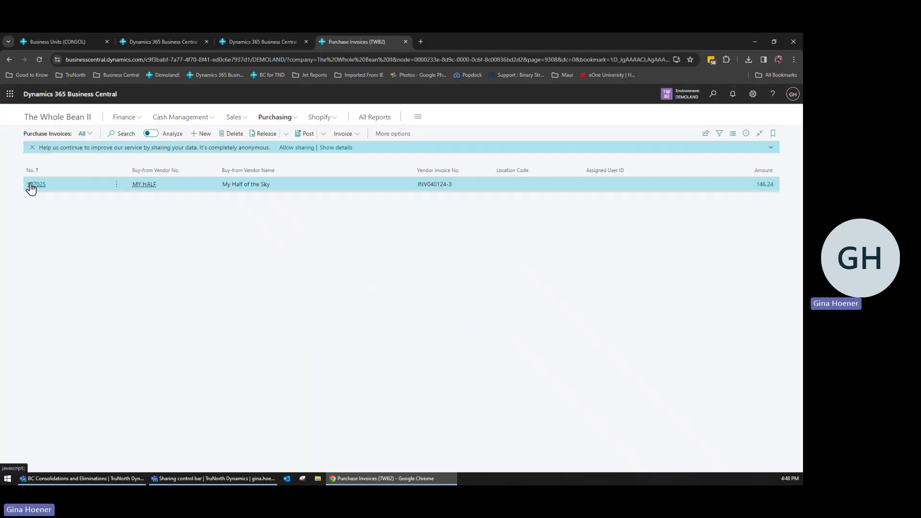
Post The Whole Bean II's purchase invoice from My Half of the Sky without opening the posted document, and return to the company's home page.
click(31, 185)
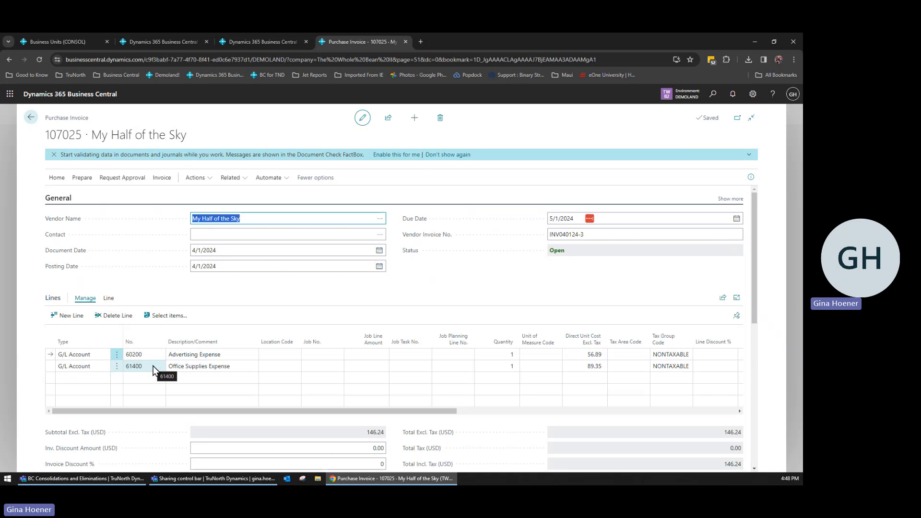
click(52, 180)
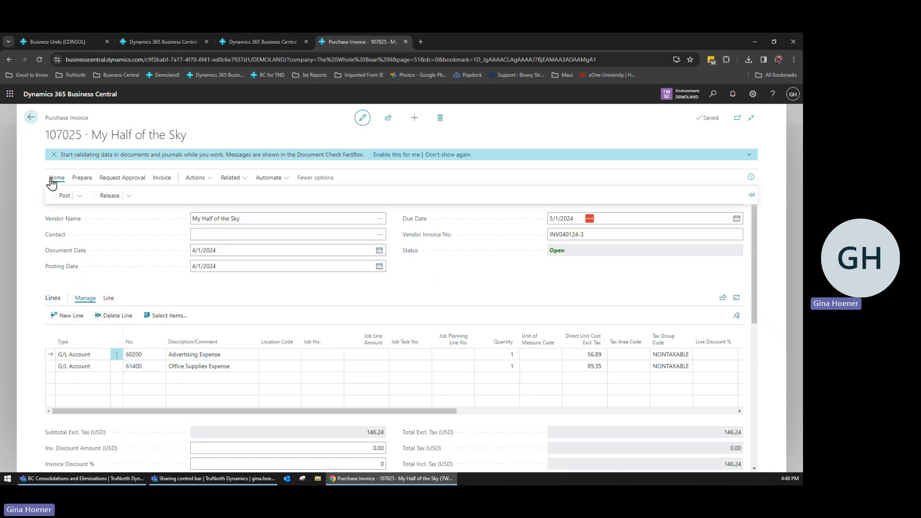
click(61, 196)
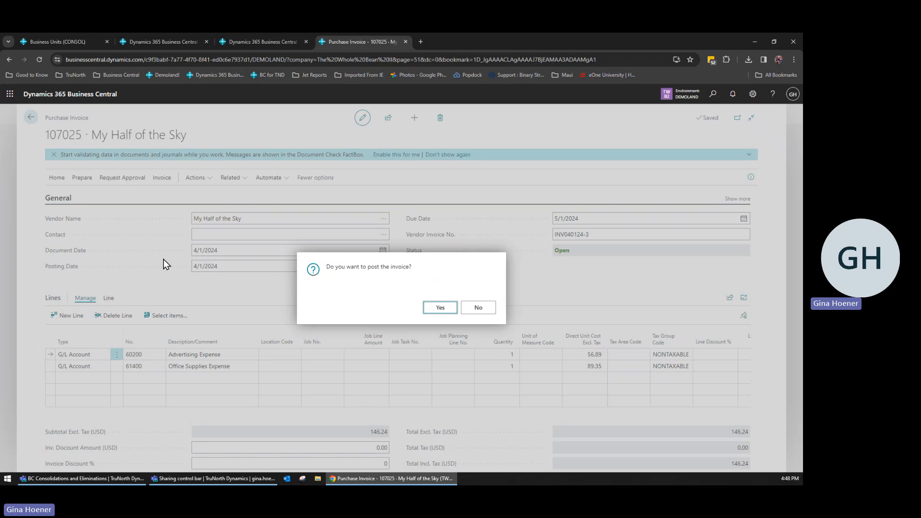
click(428, 309)
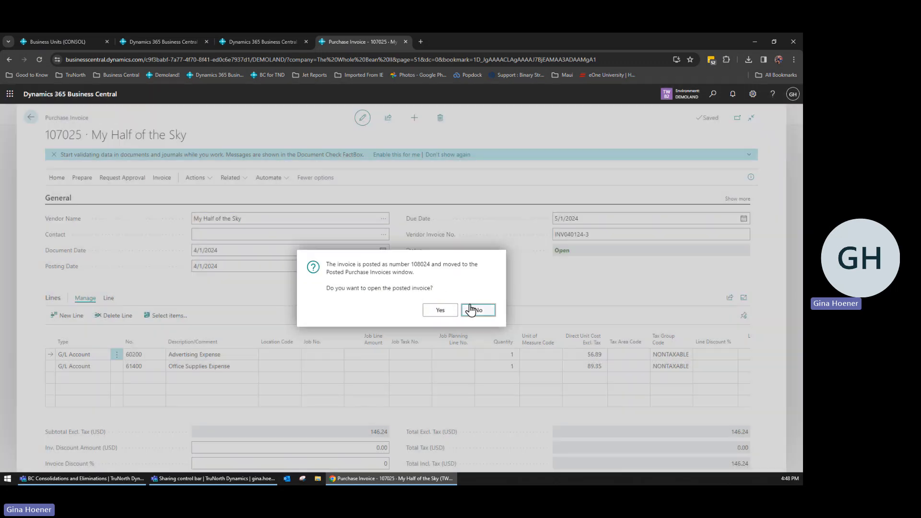
click(476, 311)
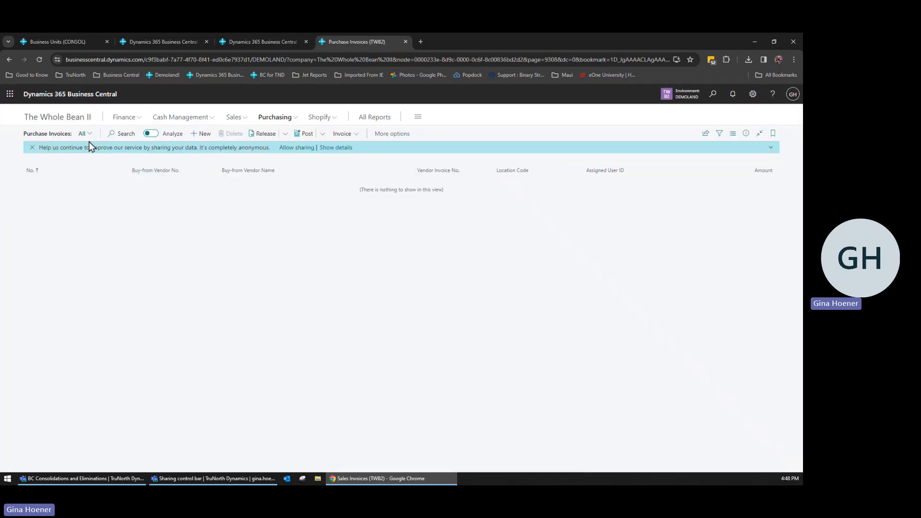
click(72, 118)
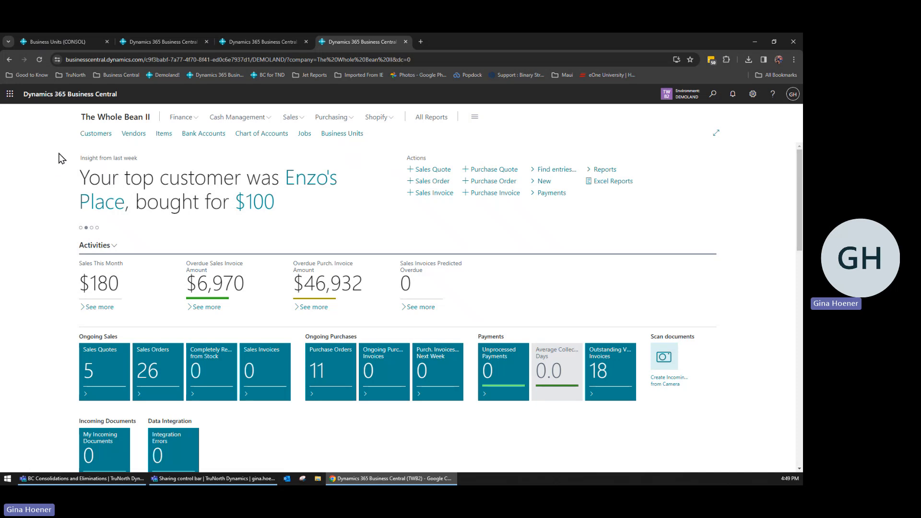
In the Consolidation company, consolidate Still Ruff, Super Techy 2 and The Whole Bean II for 4/1/2024 to 4/30/2024 under document number 040124.
click(65, 40)
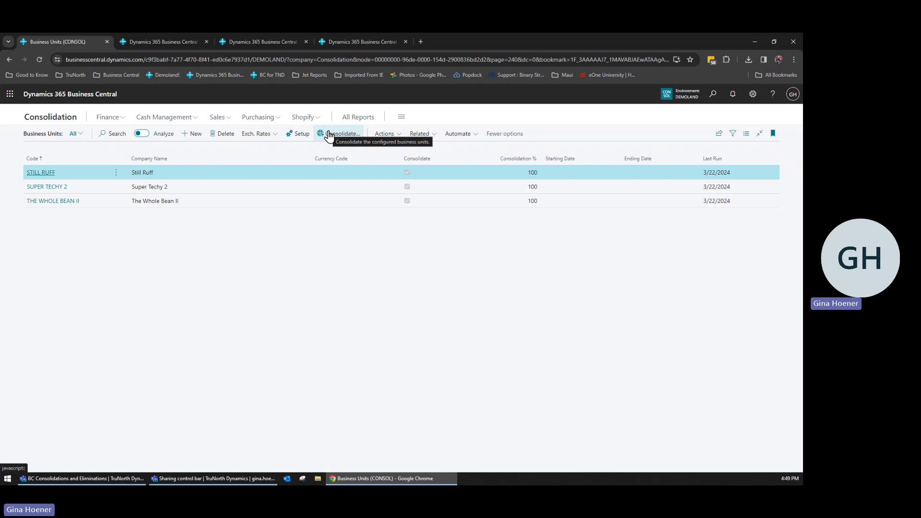
click(329, 135)
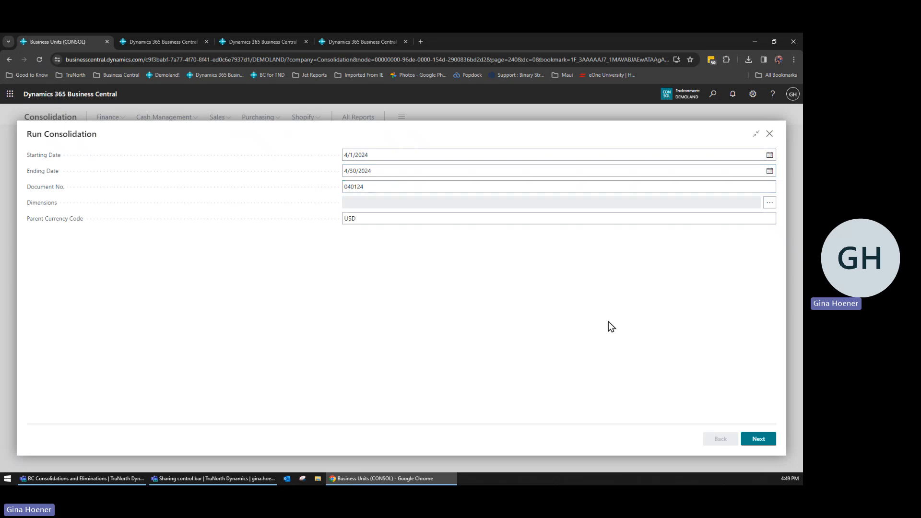
click(759, 439)
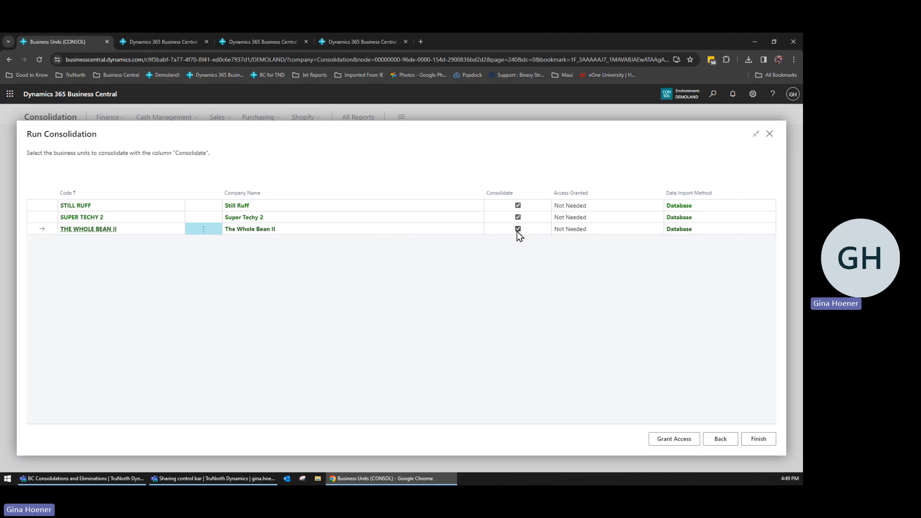
click(758, 439)
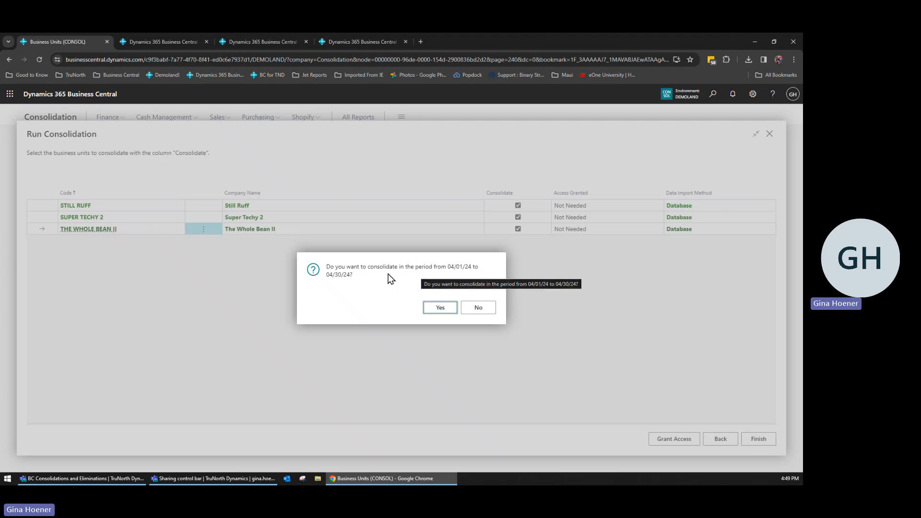
click(431, 310)
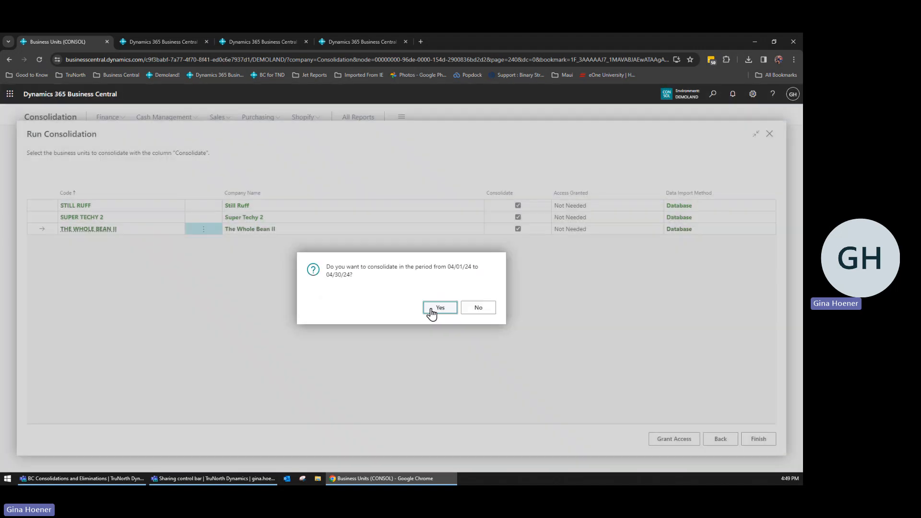
click(431, 309)
click(431, 309)
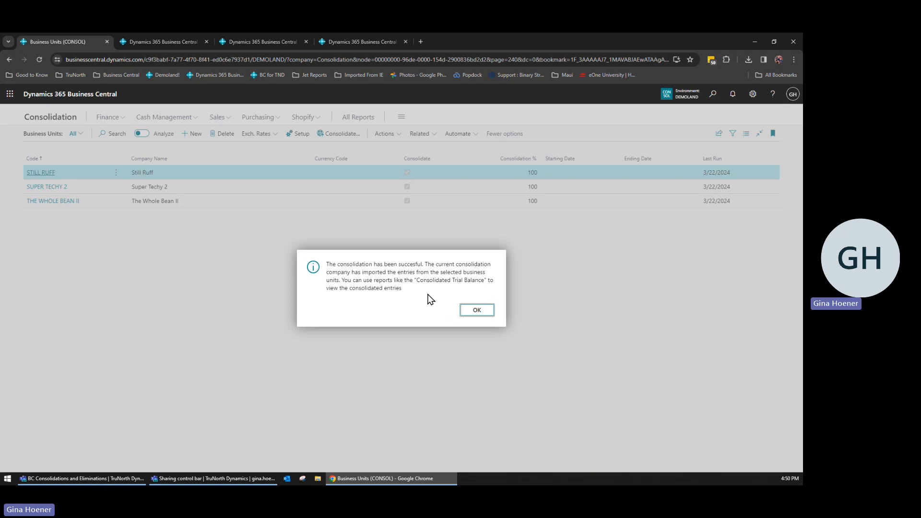
click(477, 312)
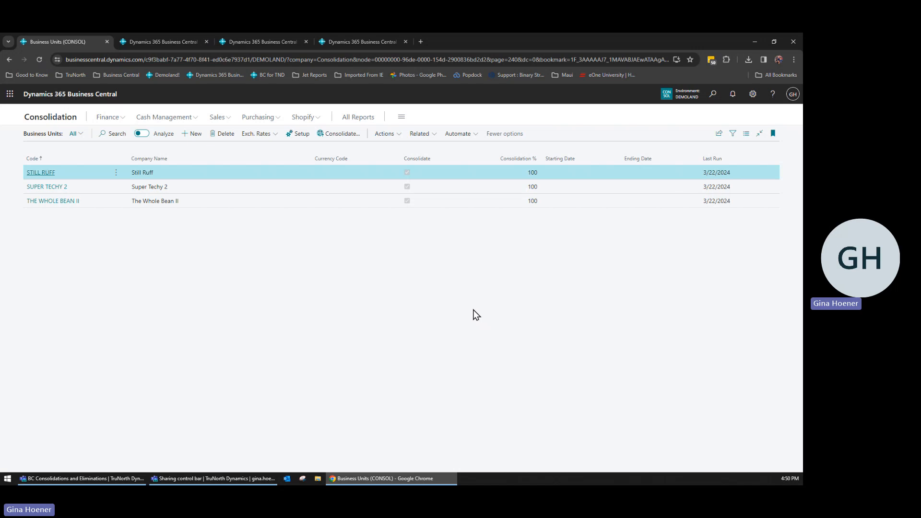
Preview the Consolidated Trial Balance (4) report for 4/1/2024 to 4/30/2024, showing Balance at Date for all business units.
click(422, 140)
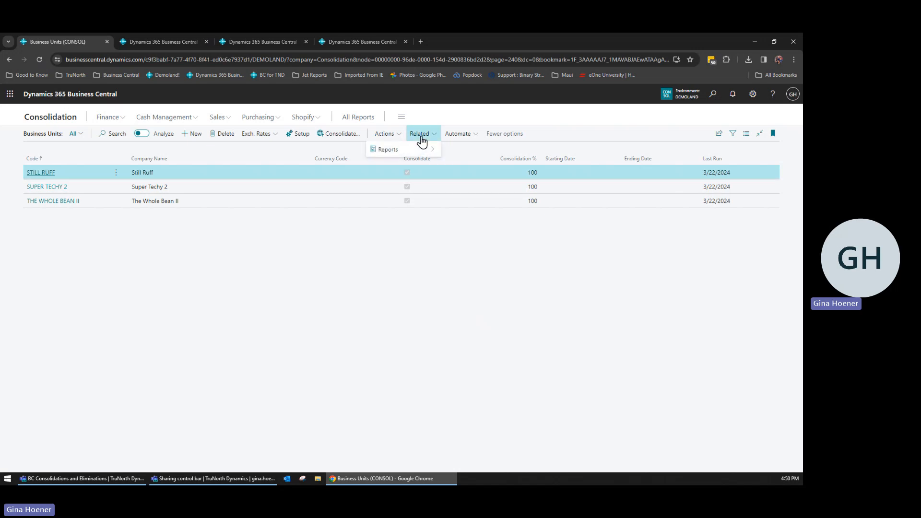
mouse_move(421, 149)
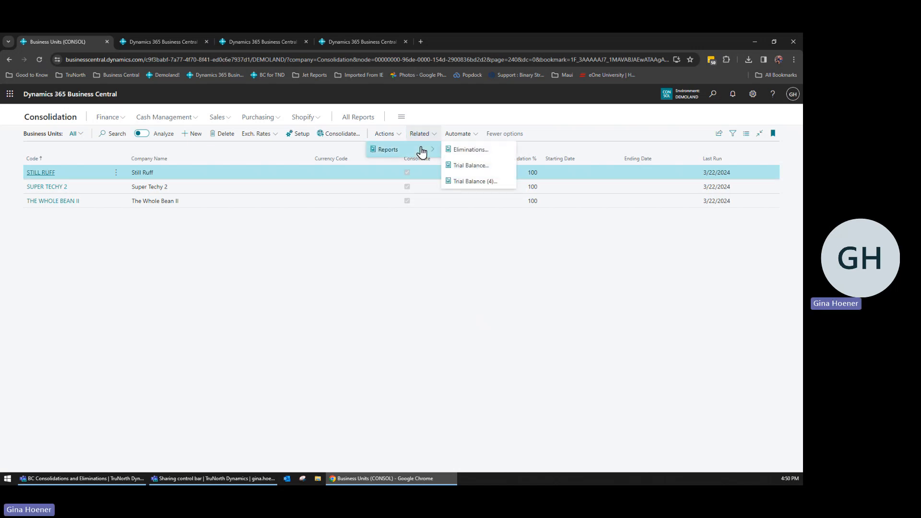
click(498, 181)
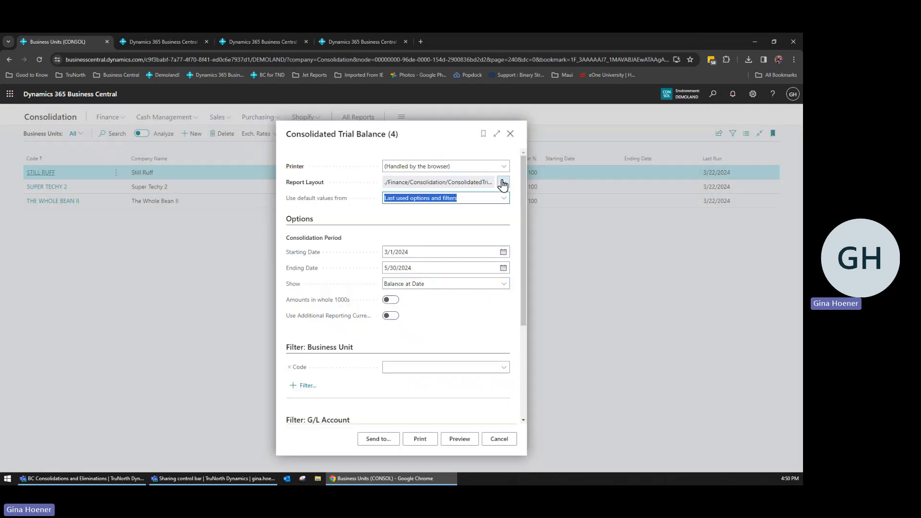
click(432, 252)
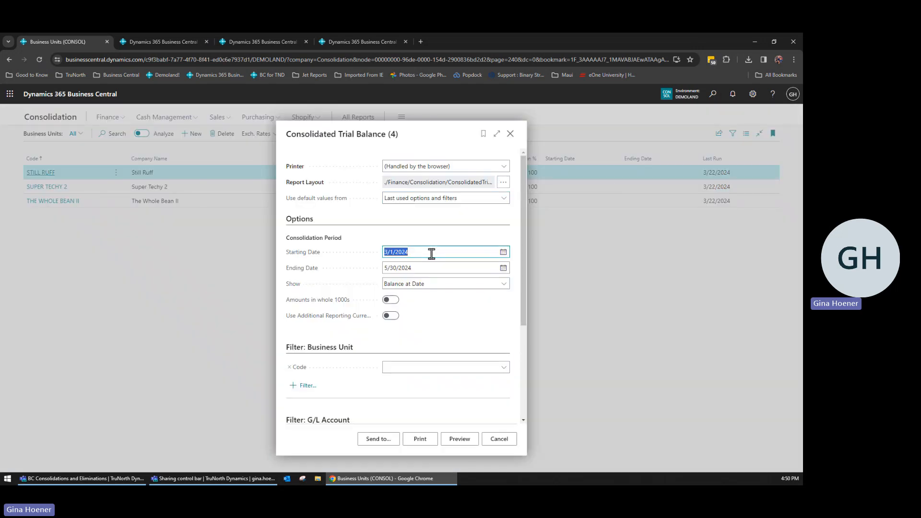
text(0401)
click(428, 267)
text(0420)
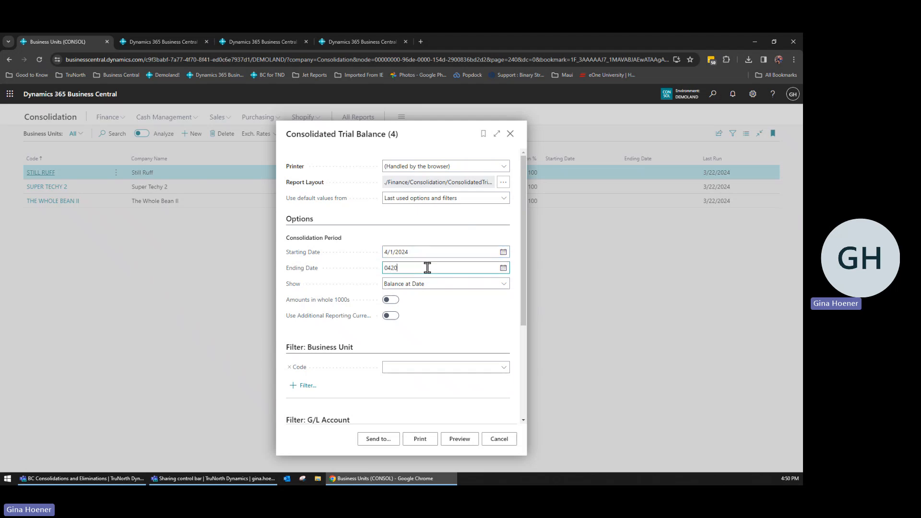
key(BackSpace)
key(BackSpace)
text(3024)
key(Tab)
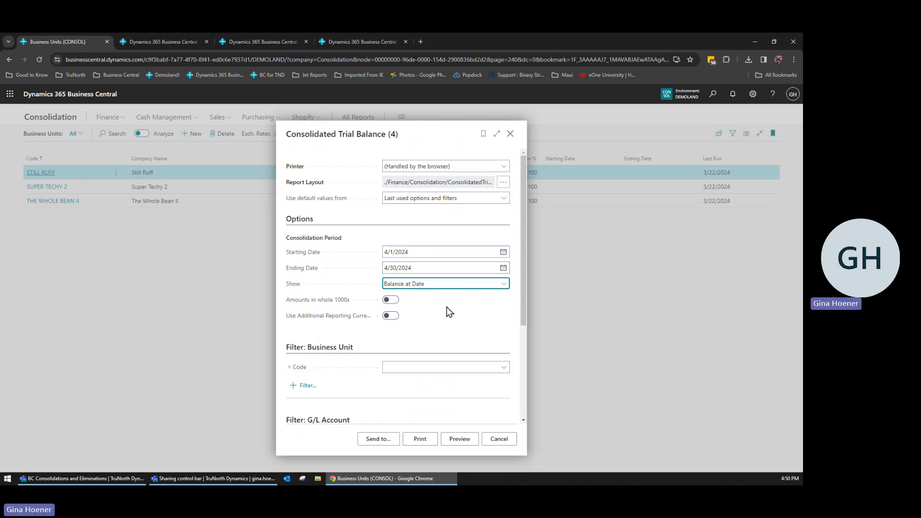
scroll(447, 311, down, 3)
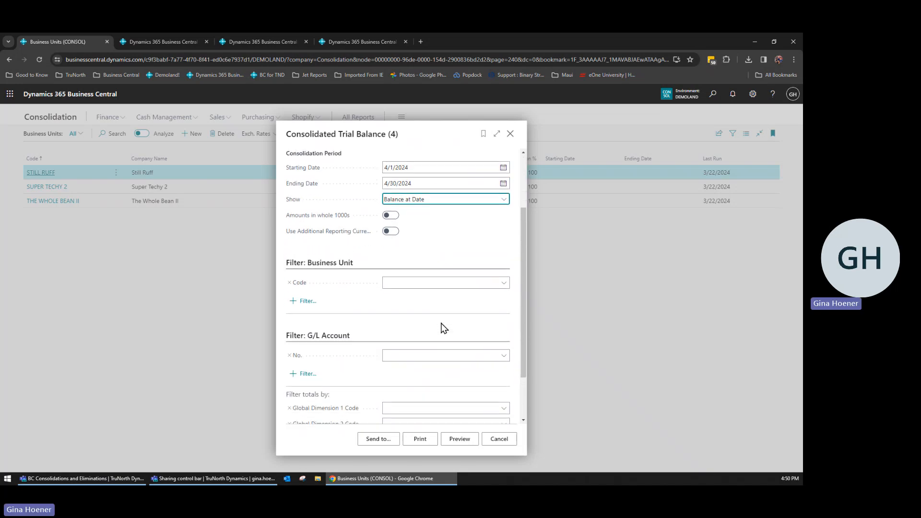
scroll(443, 328, up, 2)
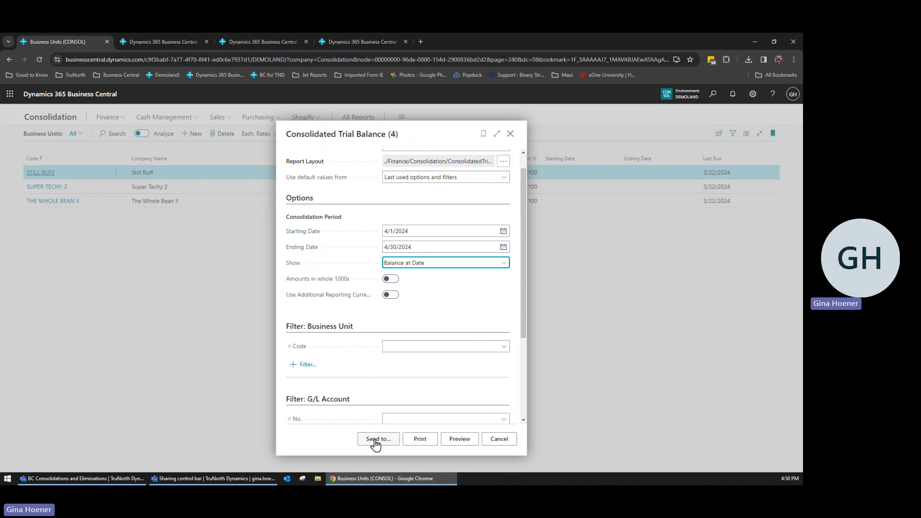
click(454, 445)
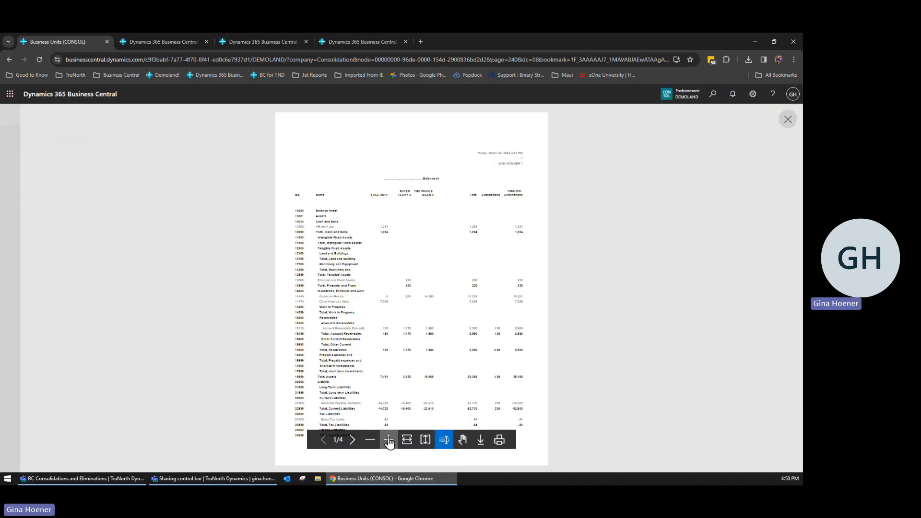
Examine the business unit, total and eliminations columns in the consolidated trial balance preview, and close the report.
click(388, 440)
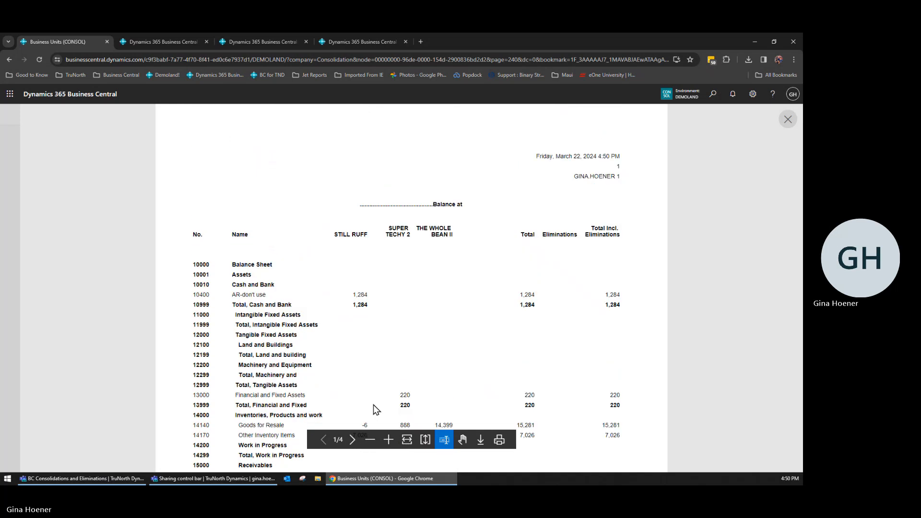
click(370, 440)
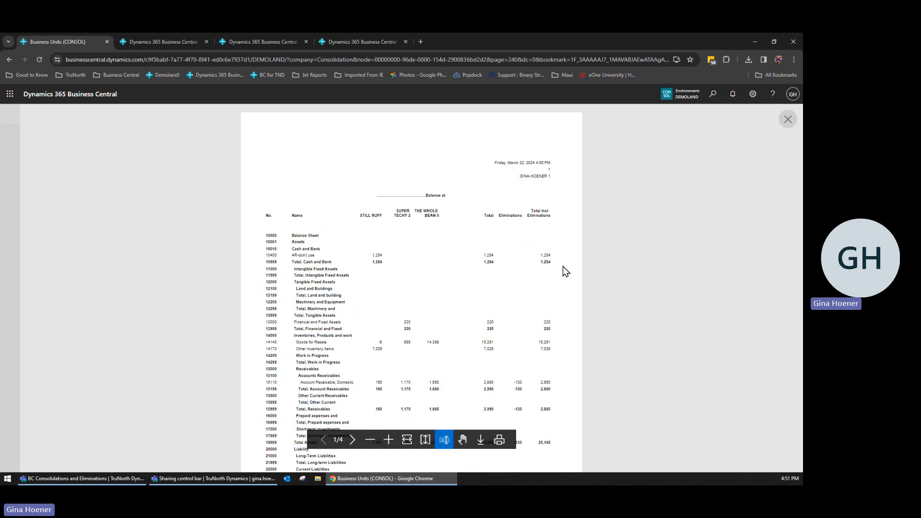
scroll(471, 365, down, 4)
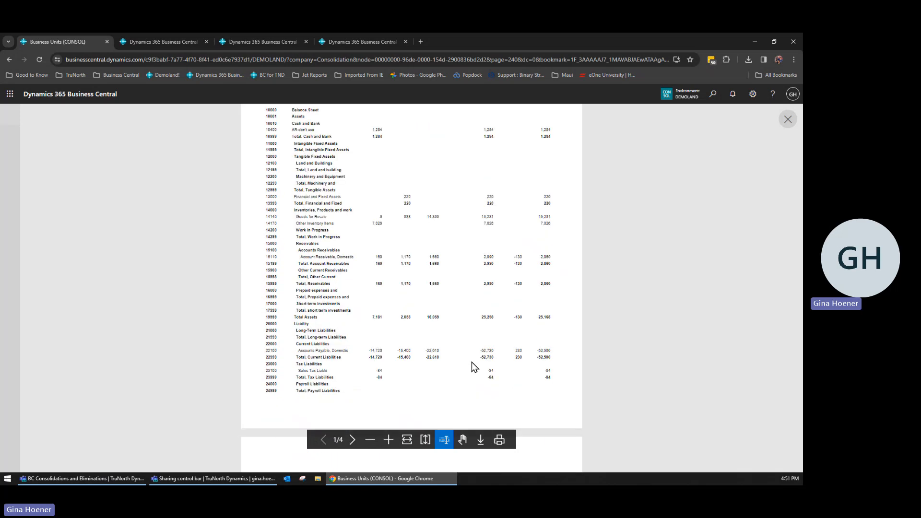
scroll(471, 363, down, 5)
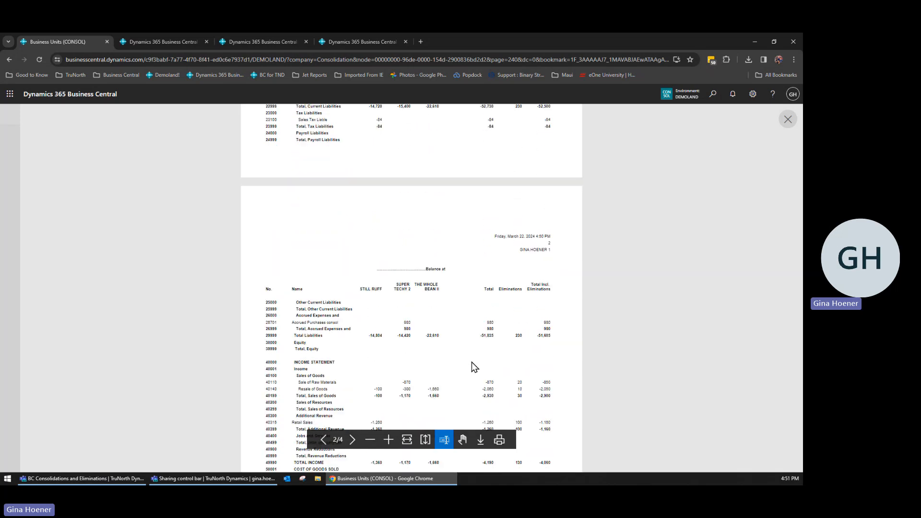
scroll(472, 363, down, 2)
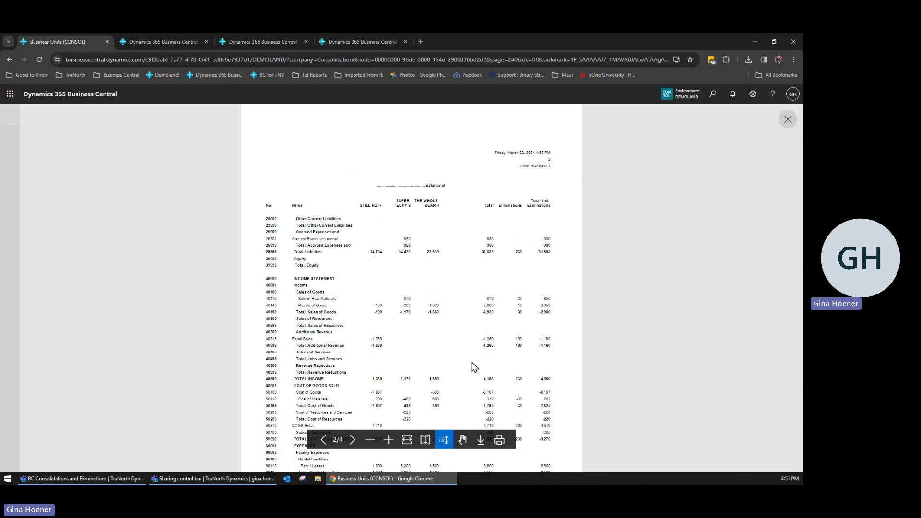
scroll(471, 363, down, 2)
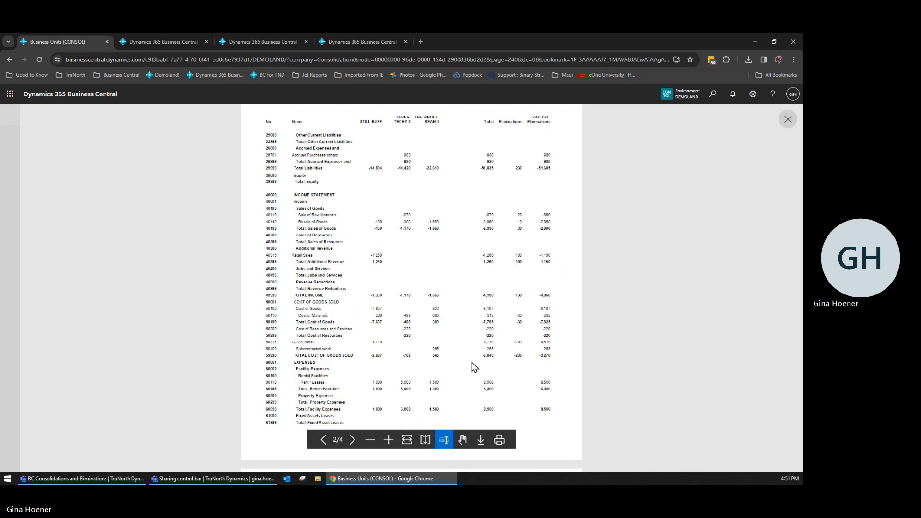
click(785, 120)
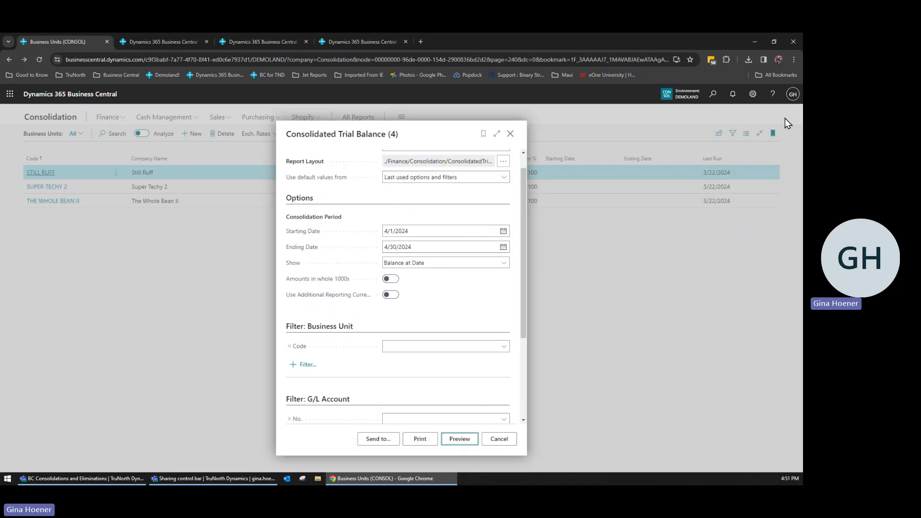
click(494, 442)
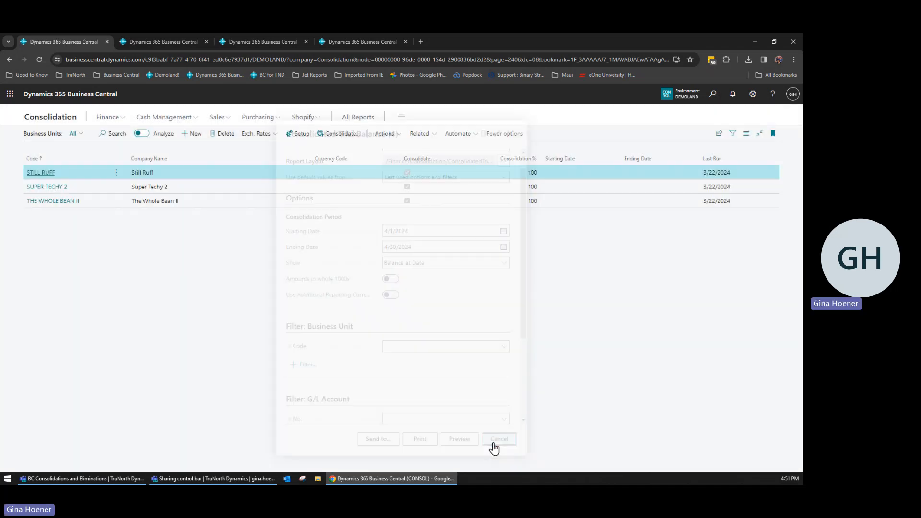
Open the ELIM batch of the Consolidation company's general journals and review its April 2024 elimination entries.
click(50, 119)
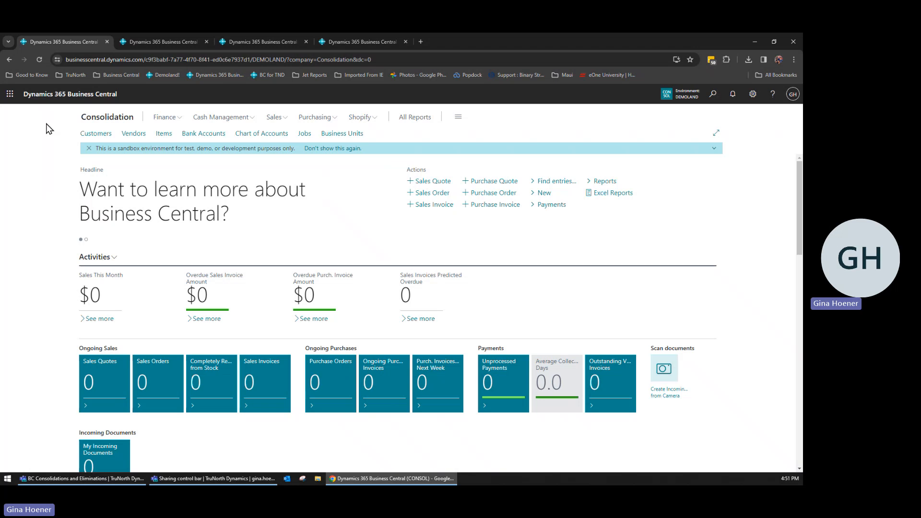
click(165, 118)
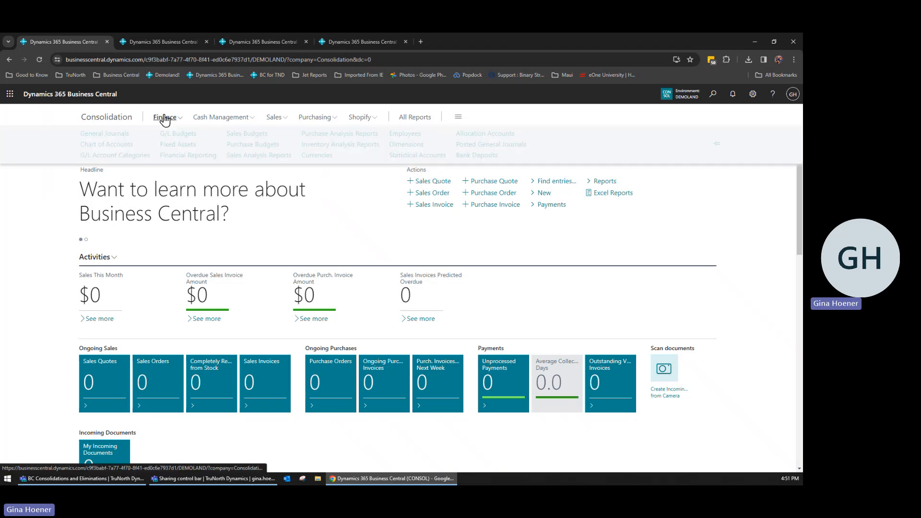
click(117, 137)
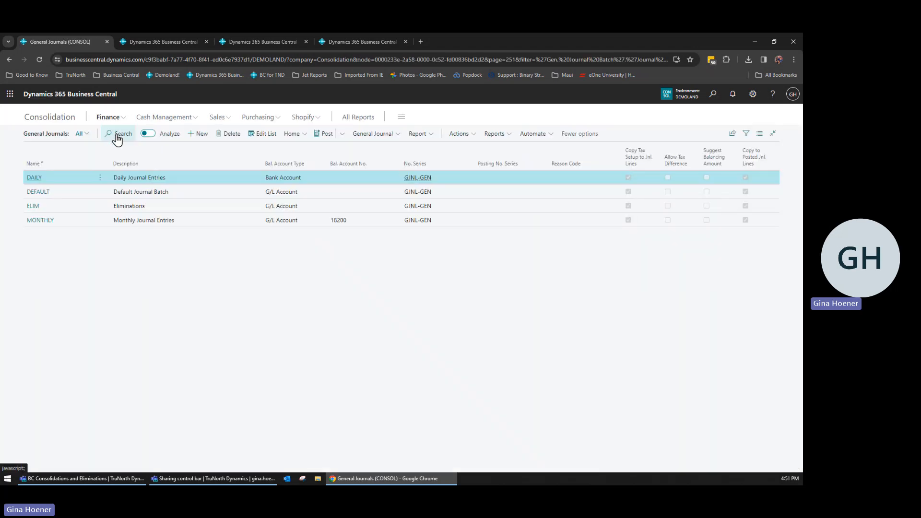
click(33, 207)
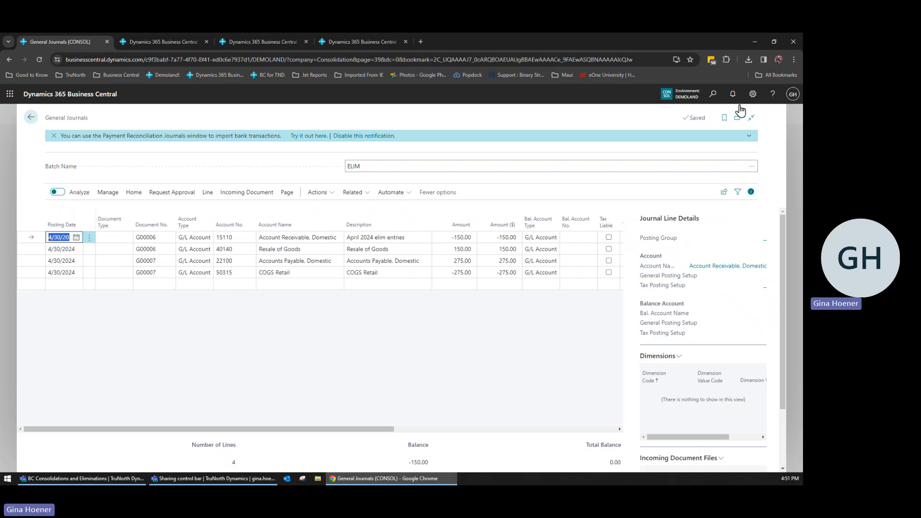
Preview the G/L Consolidation Eliminations report for 4/1/2024 to 4/30/2024, using template GENERAL and batch ELIM, with Show set to Balance.
click(713, 94)
text(g/l)
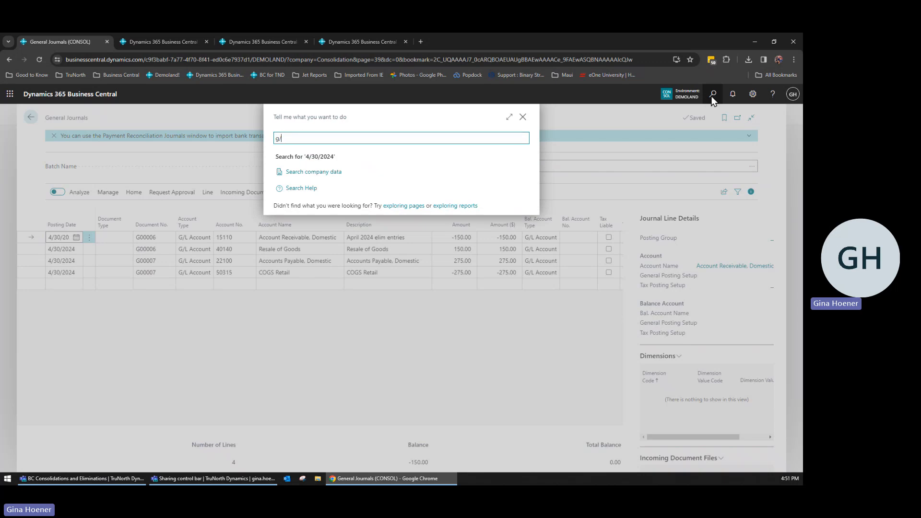
text( con eli)
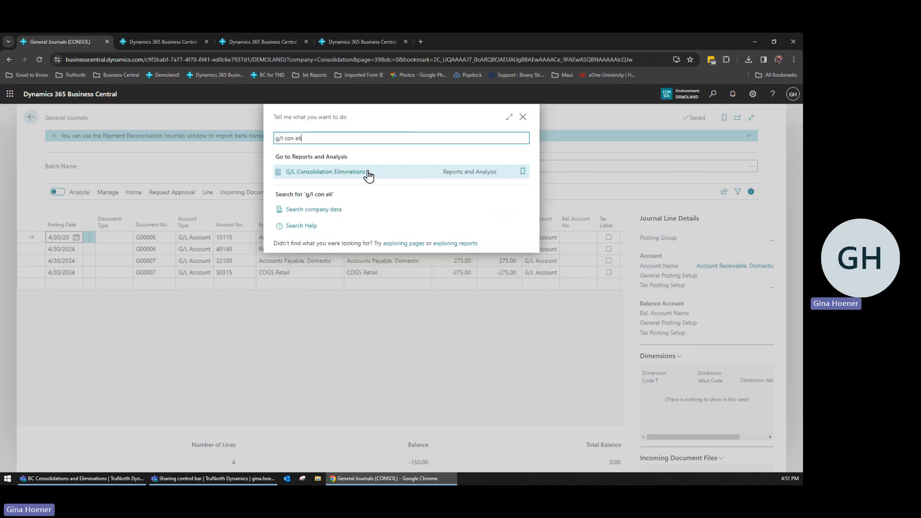
click(368, 174)
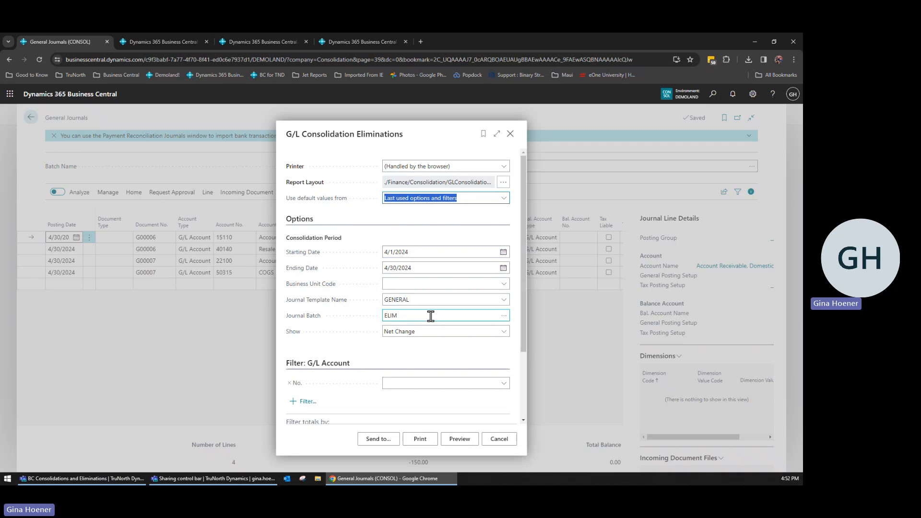
click(433, 332)
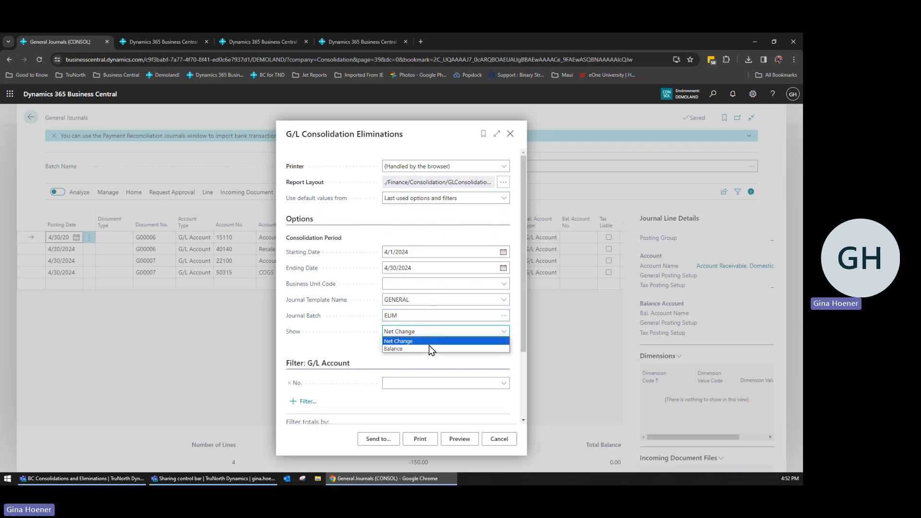
click(430, 343)
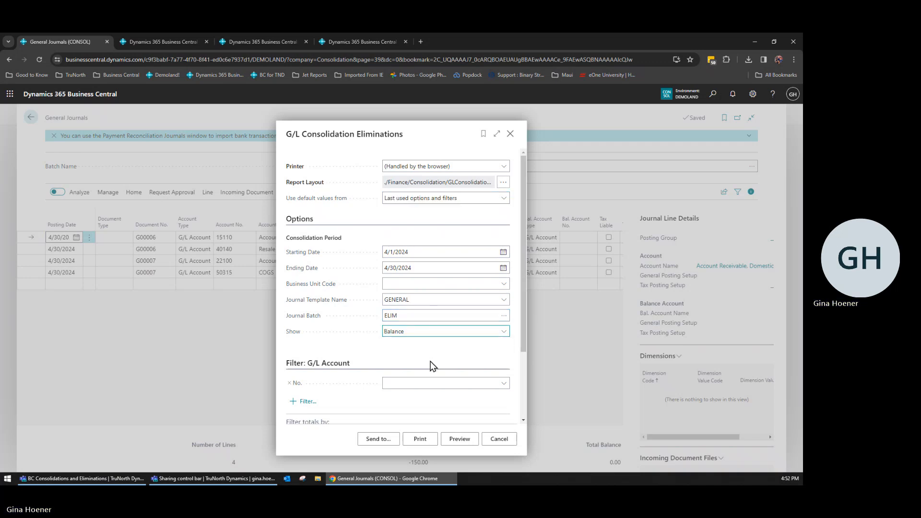
click(459, 439)
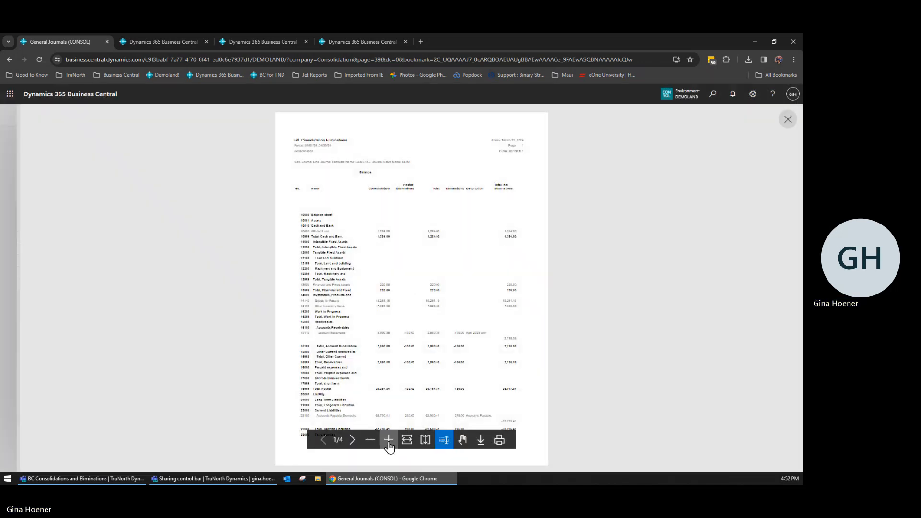
Examine the posted eliminations, pending eliminations and total including eliminations columns in the preview, and close the report.
click(388, 440)
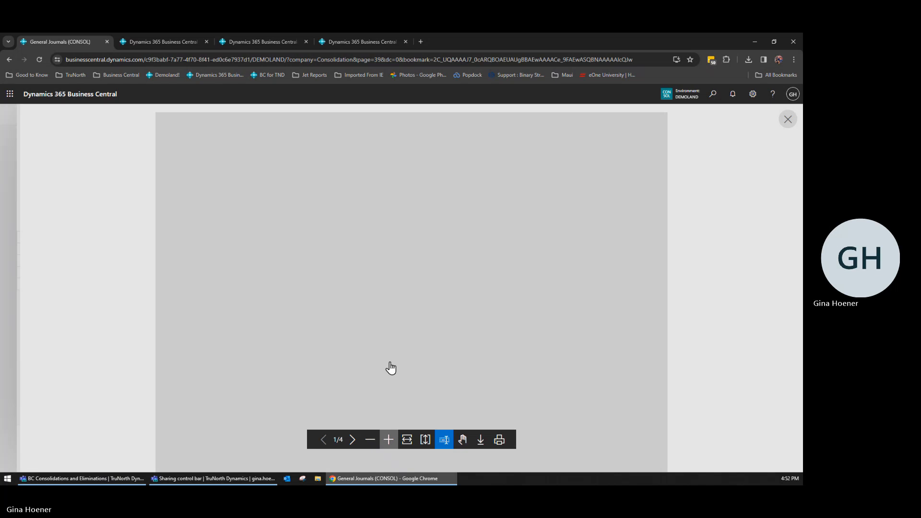
scroll(522, 346, up, 1)
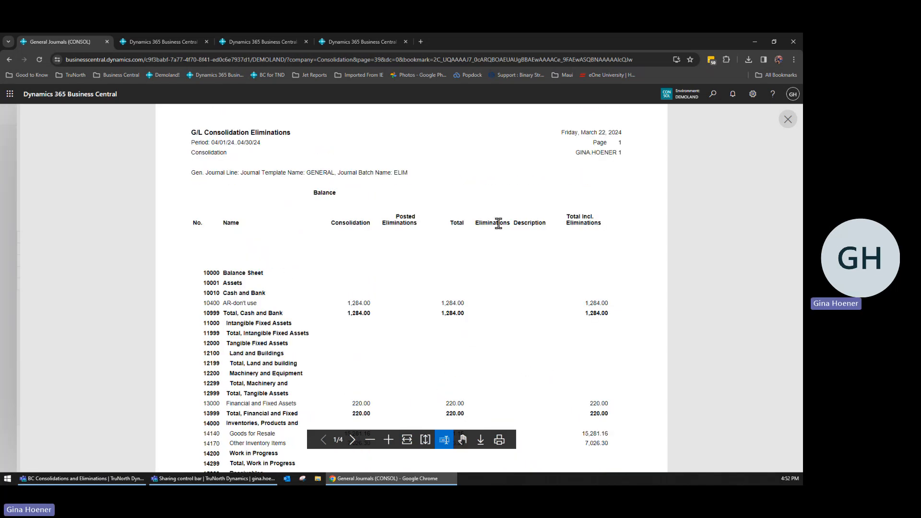
scroll(509, 365, down, 2)
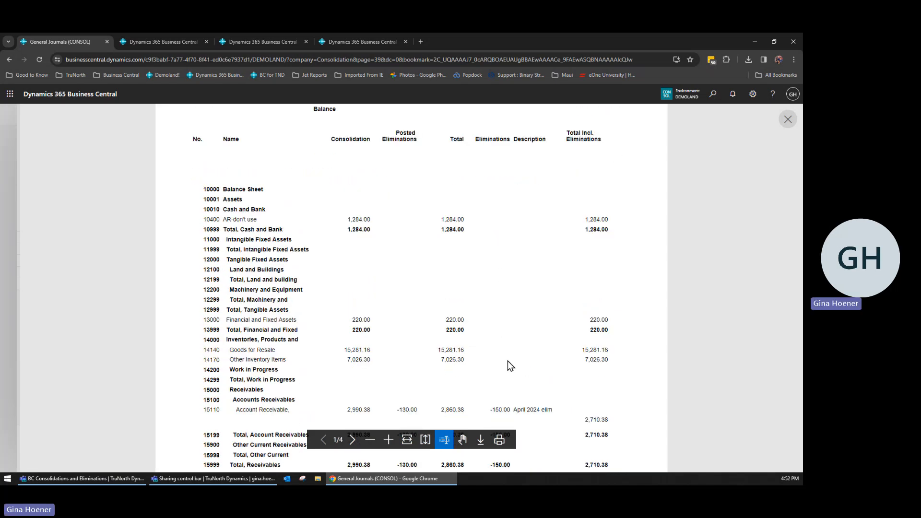
scroll(509, 366, down, 2)
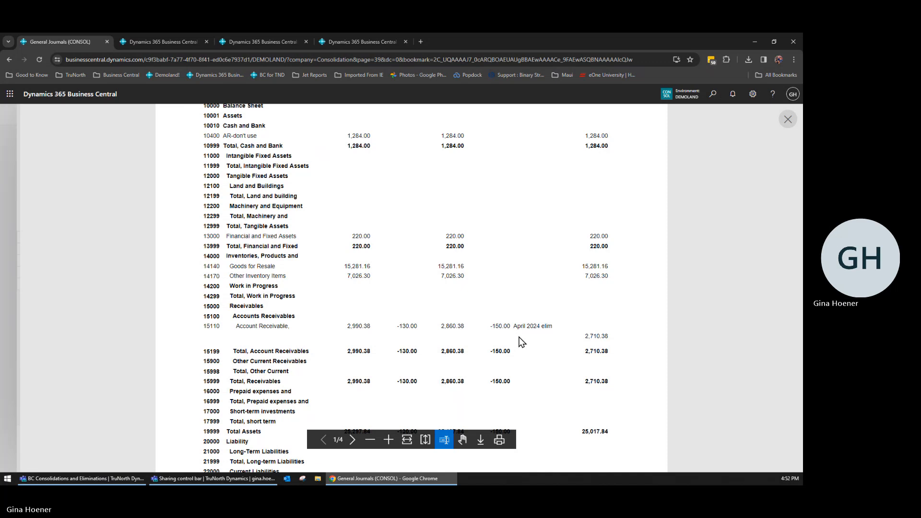
scroll(523, 342, down, 4)
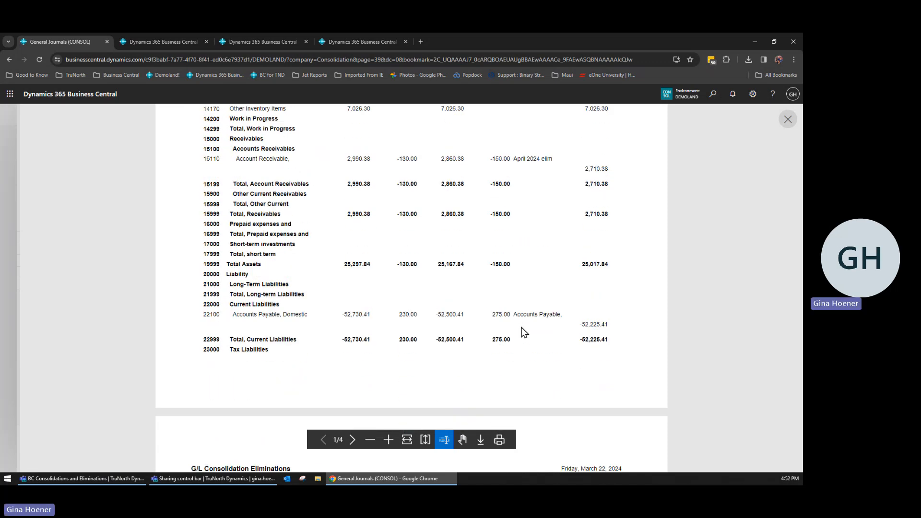
scroll(525, 332, down, 12)
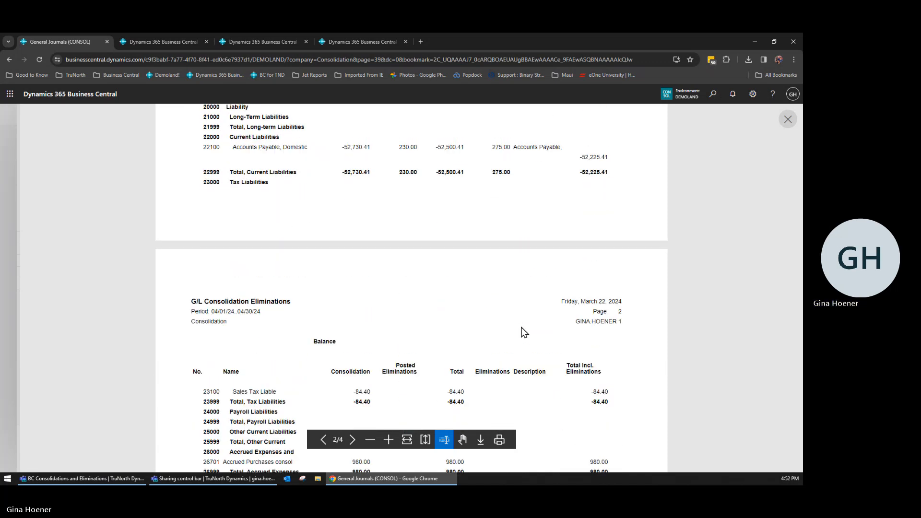
scroll(527, 334, down, 3)
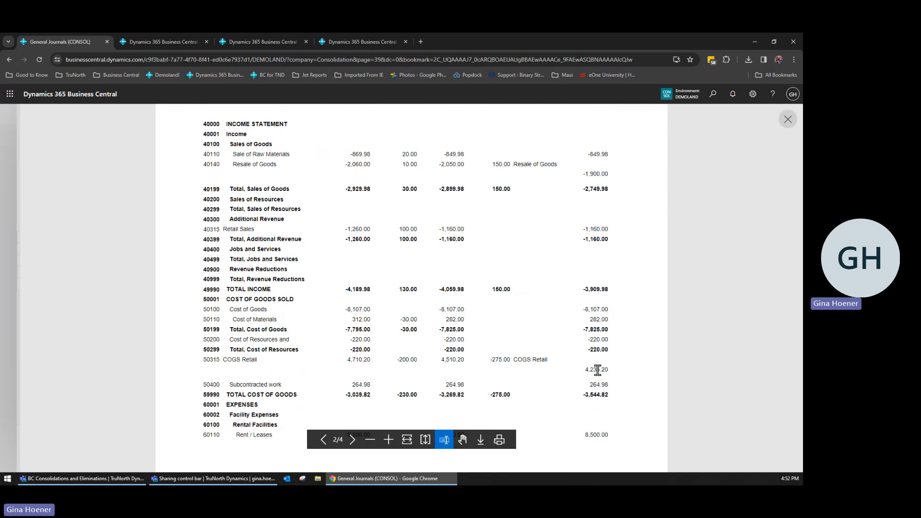
click(786, 120)
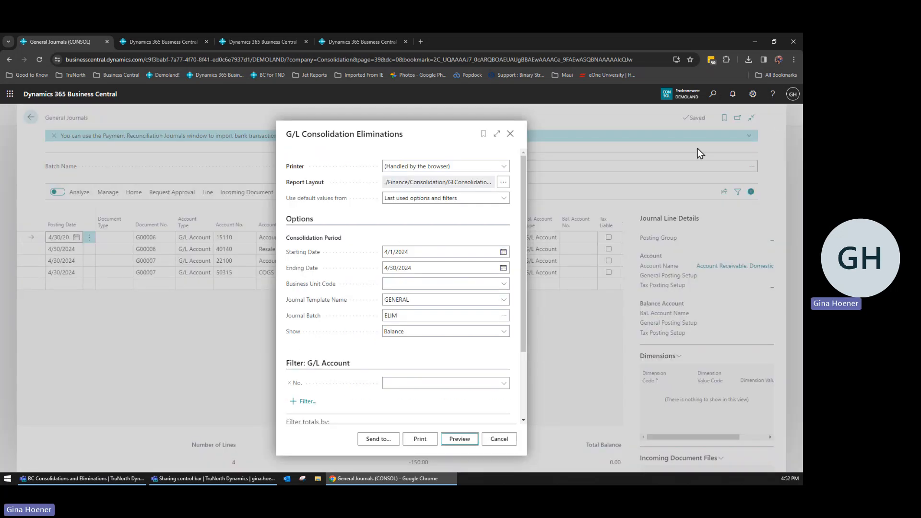
click(497, 439)
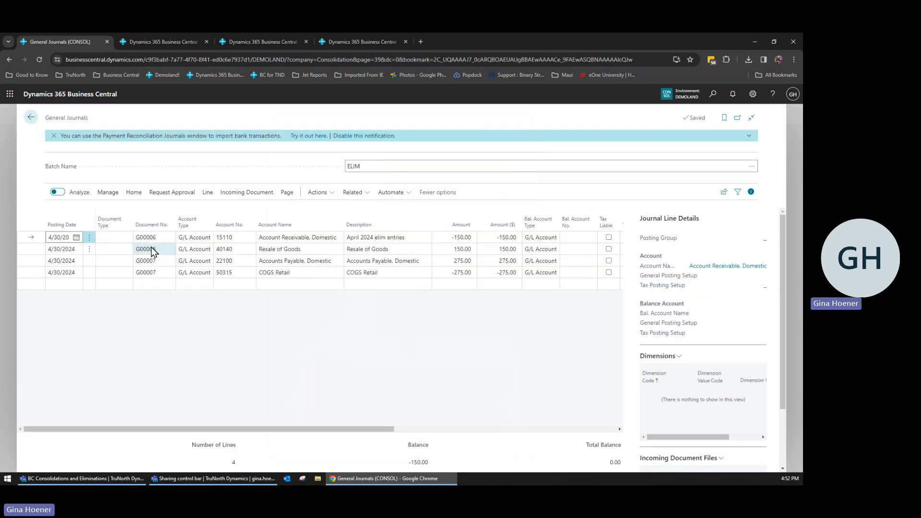
Post the April 2024 elimination lines in the ELIM general journal batch.
click(134, 192)
click(60, 210)
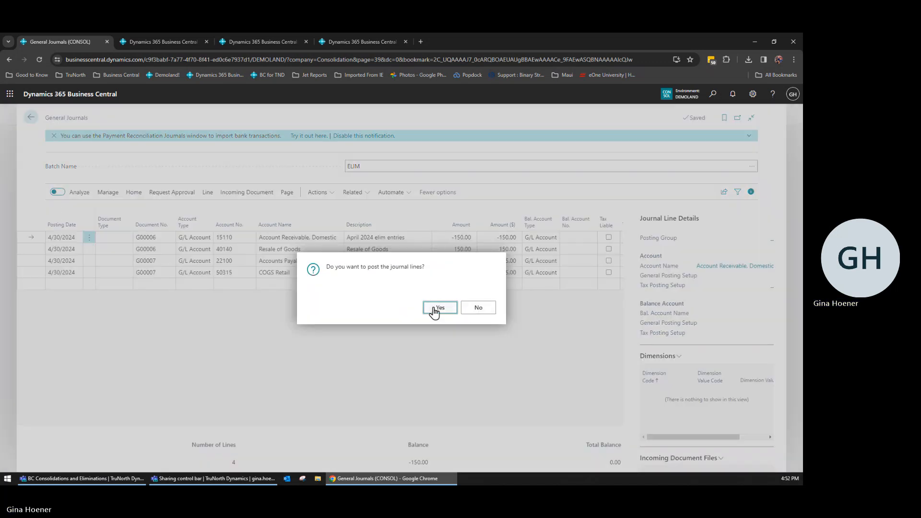
click(435, 310)
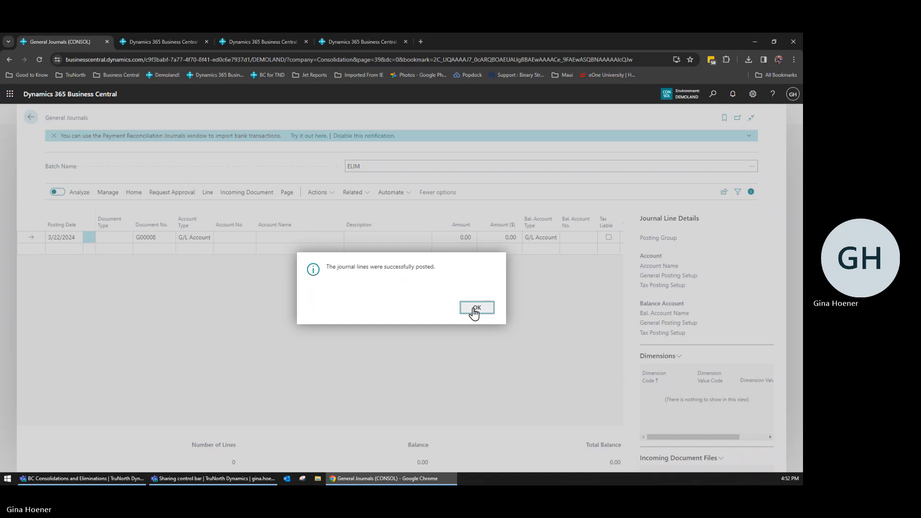
click(476, 308)
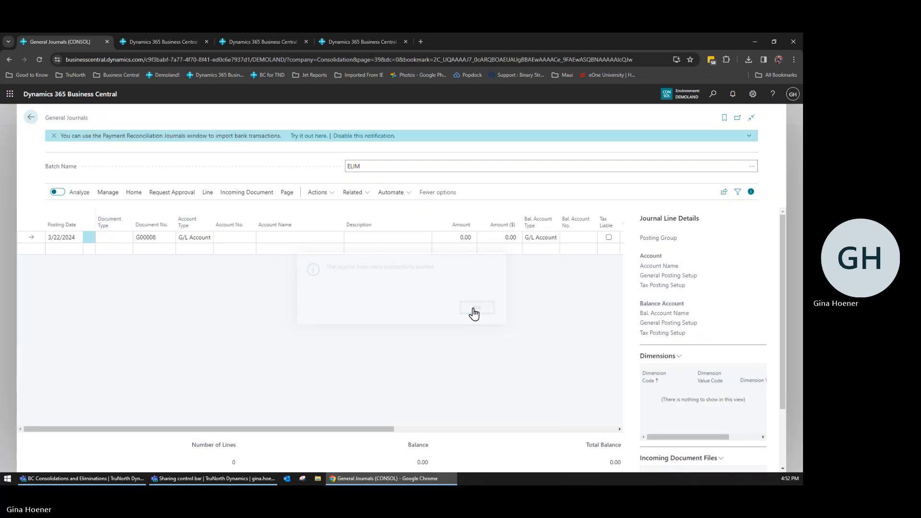
Leave the general journals and open the Consolidation company's chart of accounts.
click(32, 118)
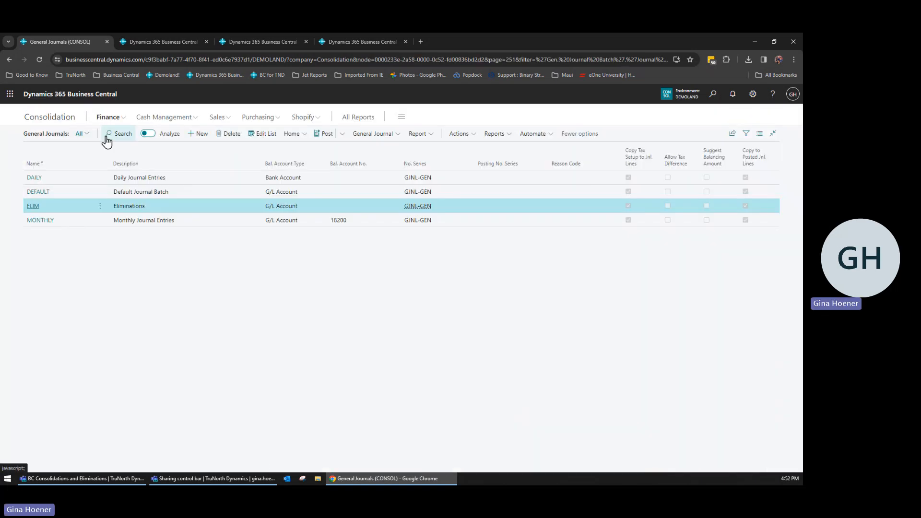
click(107, 120)
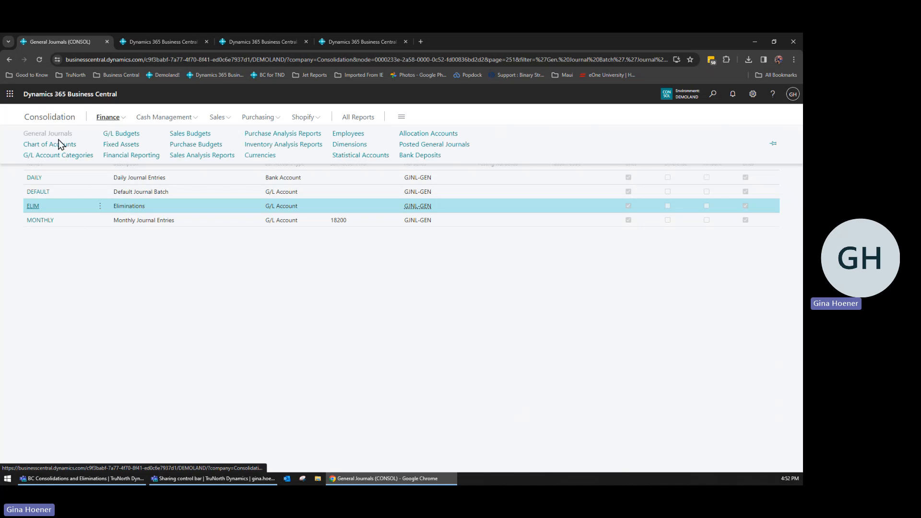
click(60, 143)
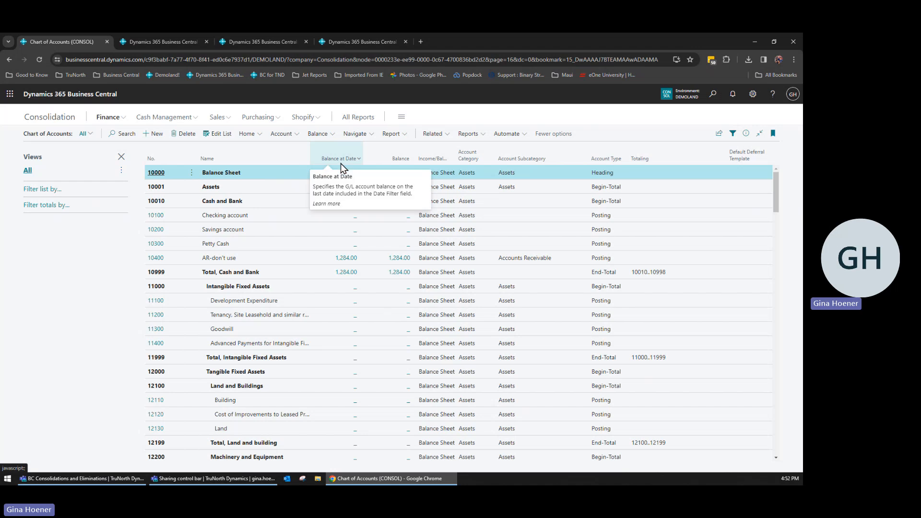
Export the Consolidated Trial Balance report for 4/1/2024 to 4/30/2024 as a Microsoft Excel document with data and layout, and open it in Excel.
click(465, 136)
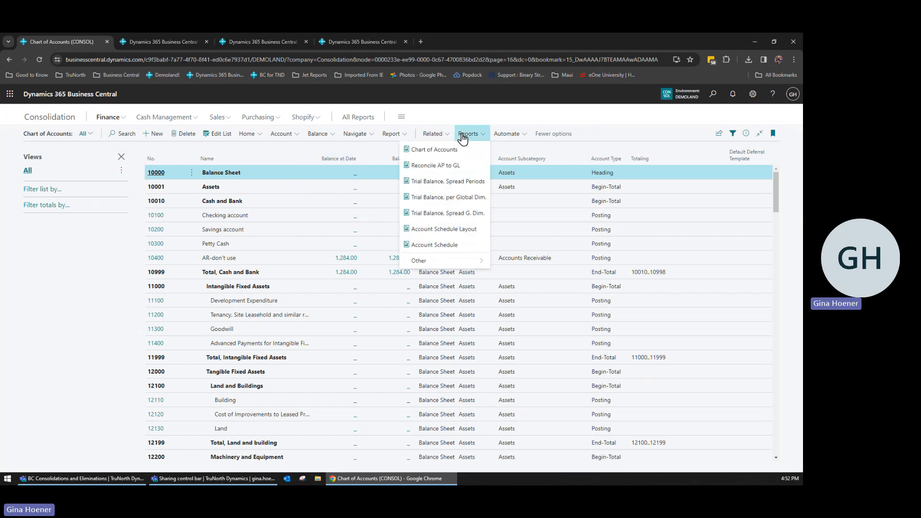
mouse_move(468, 264)
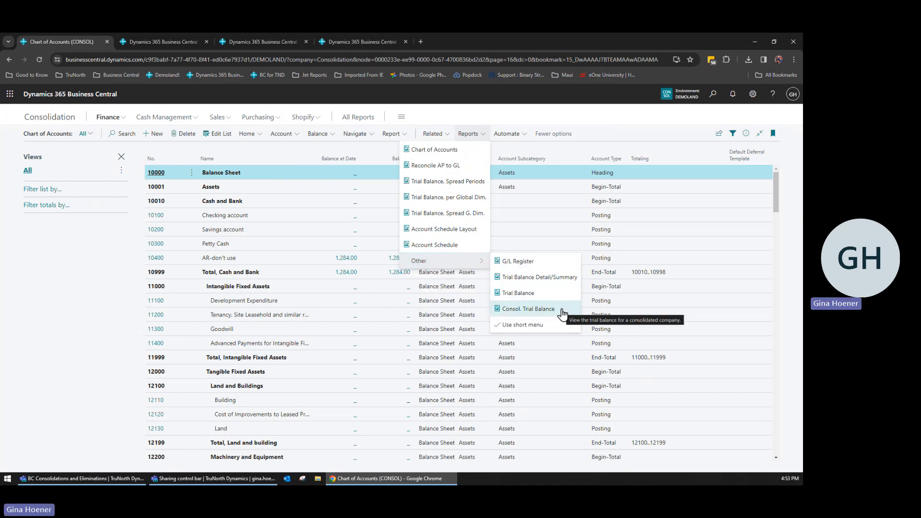
click(527, 309)
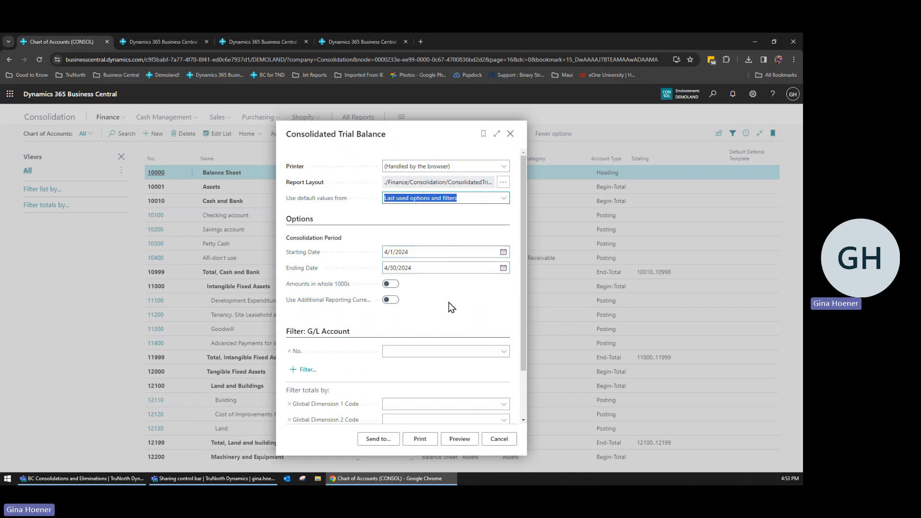
scroll(448, 304, down, 2)
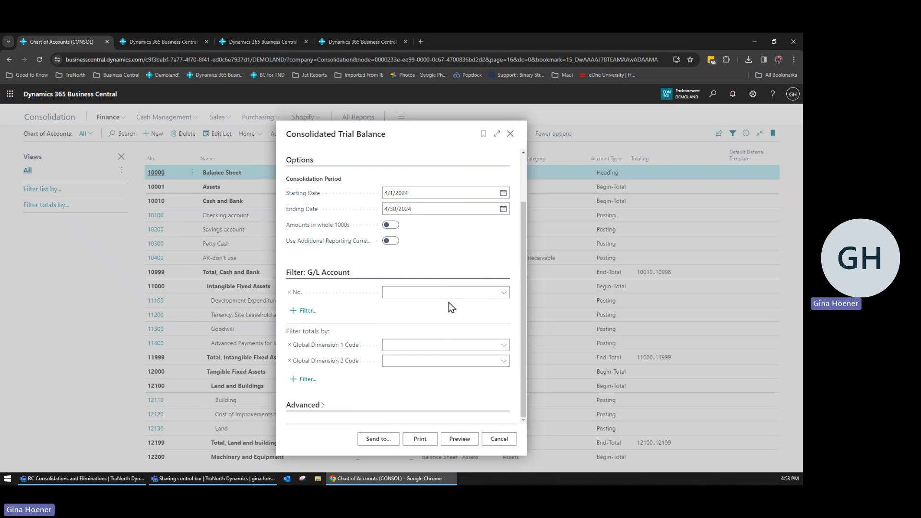
click(378, 438)
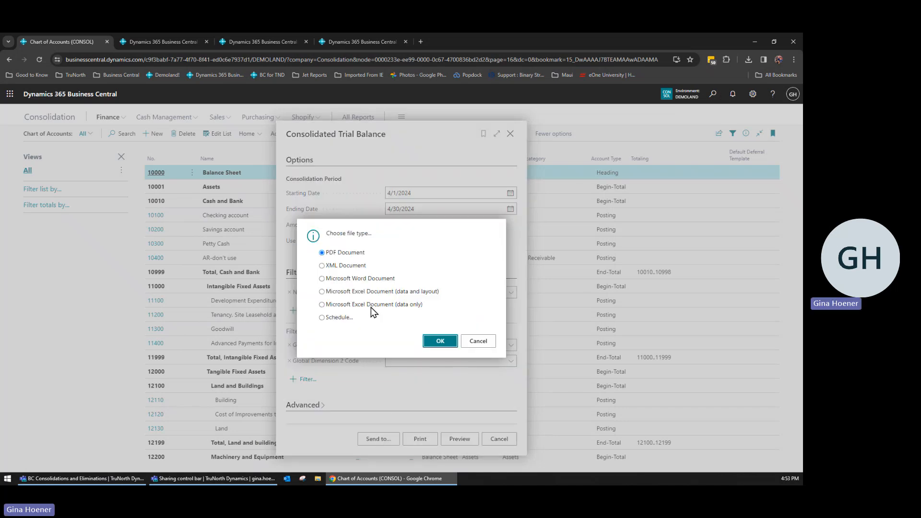
click(367, 294)
click(444, 341)
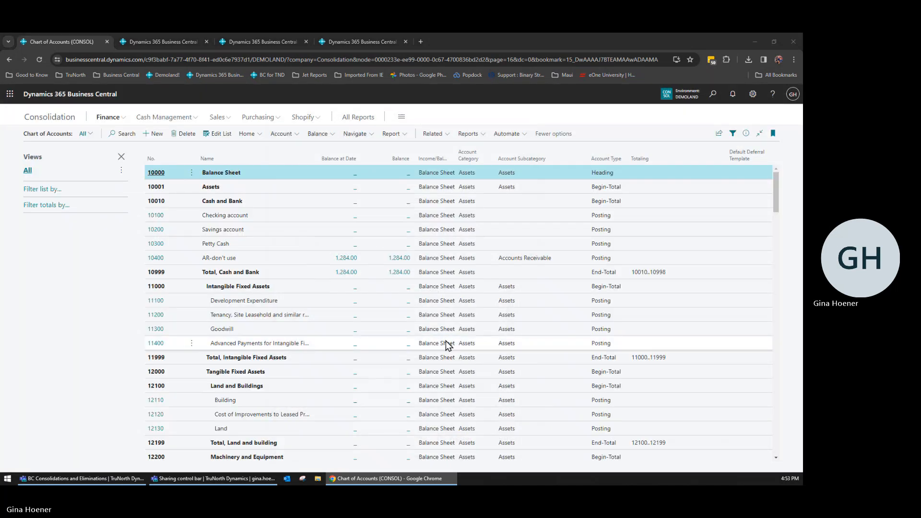
click(339, 283)
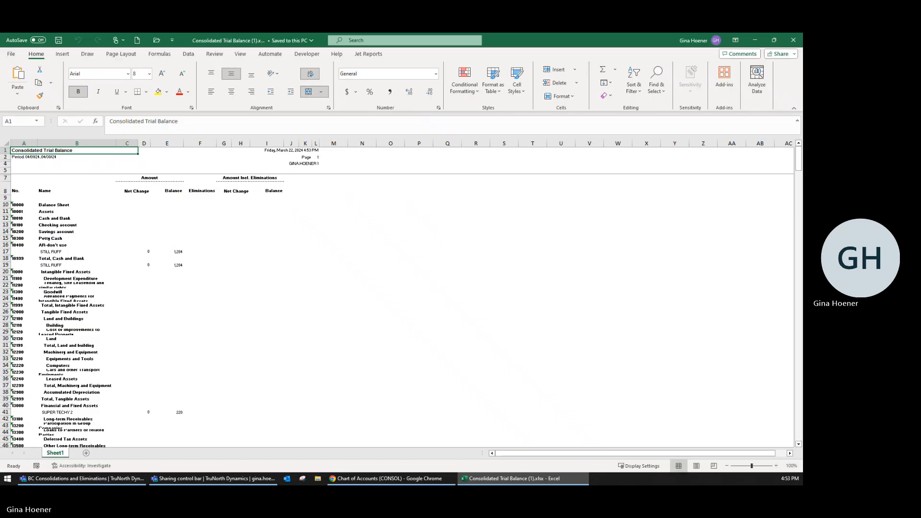
Set the whole trial balance sheet to font size 10 and auto-fit its row heights and column widths.
click(7, 143)
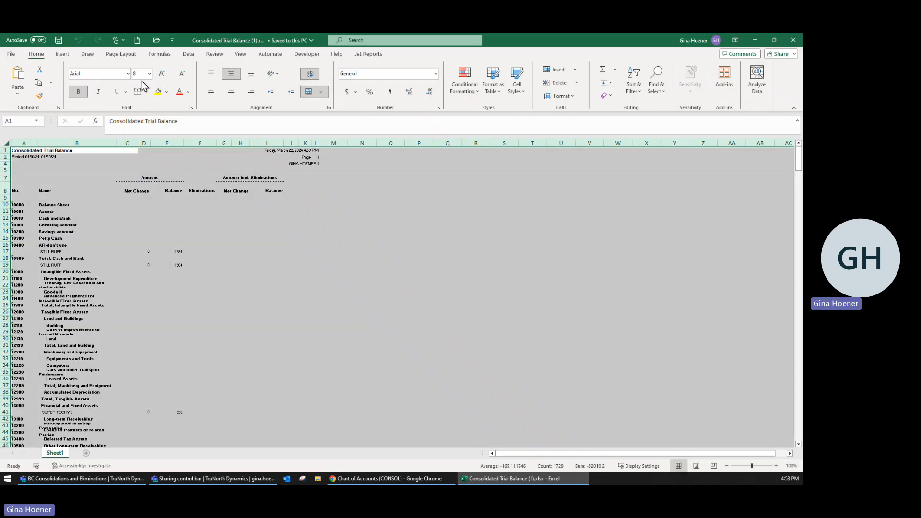
click(149, 73)
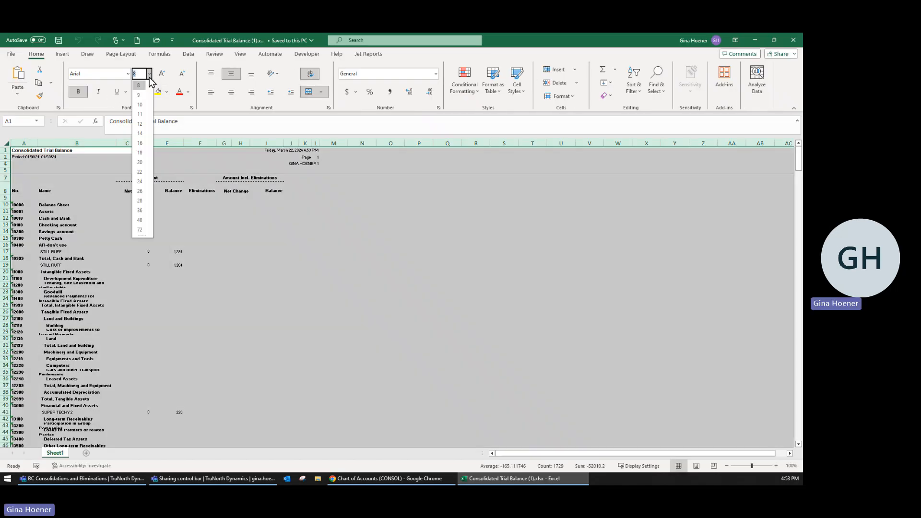
click(140, 105)
double_click(8, 222)
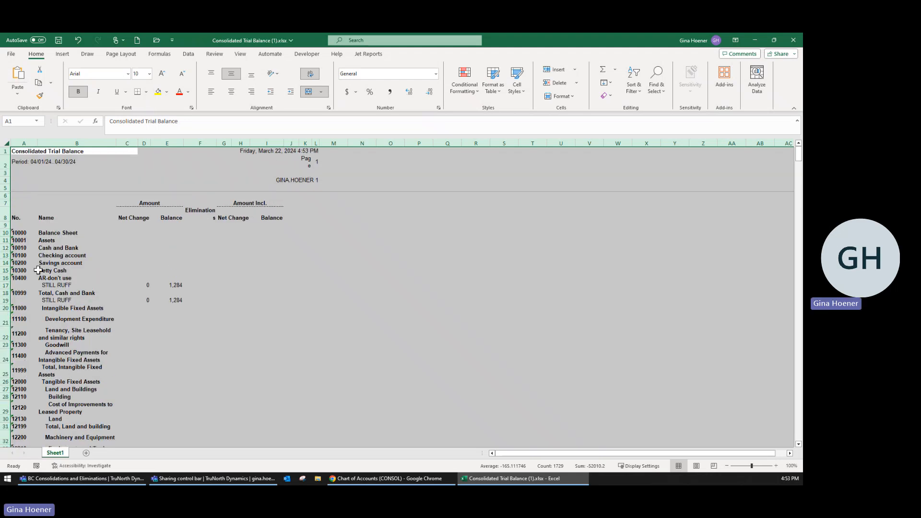
double_click(184, 143)
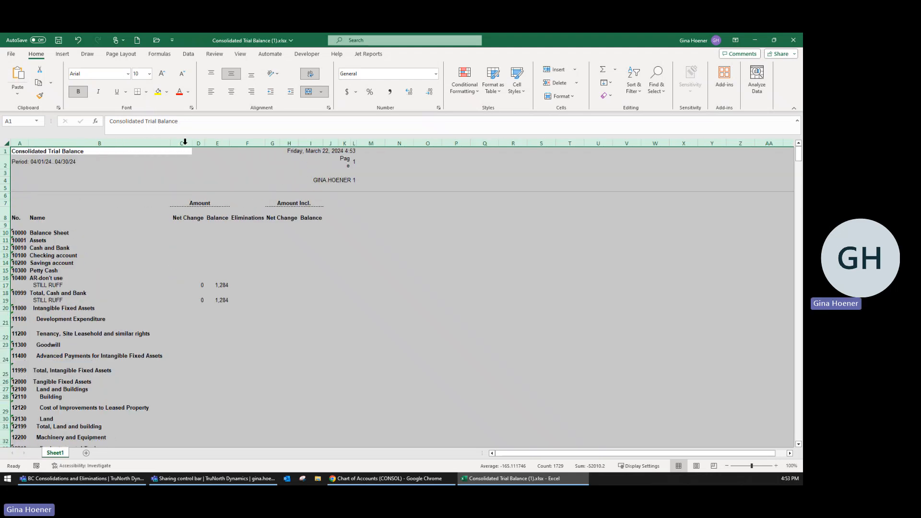
click(304, 269)
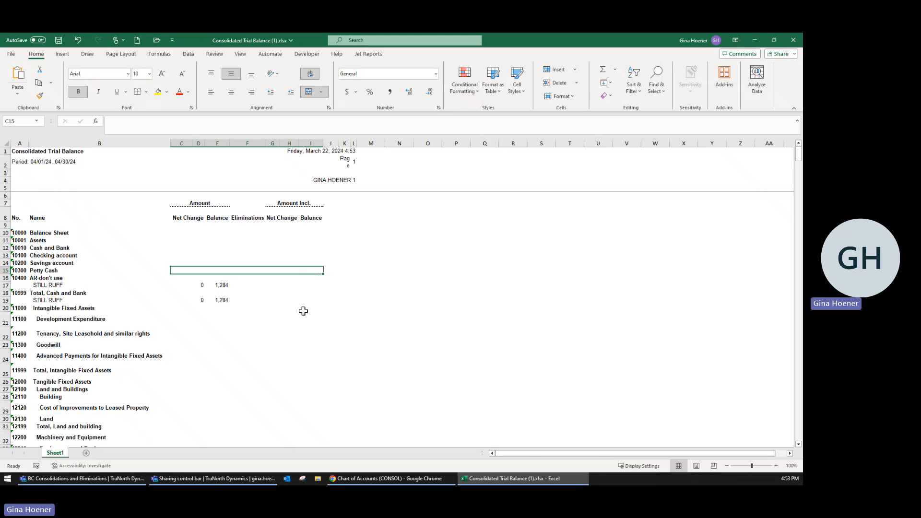
Inspect the STILL RUFF rows under AR-don't use and Total, Cash and Bank in the exported trial balance.
click(5, 286)
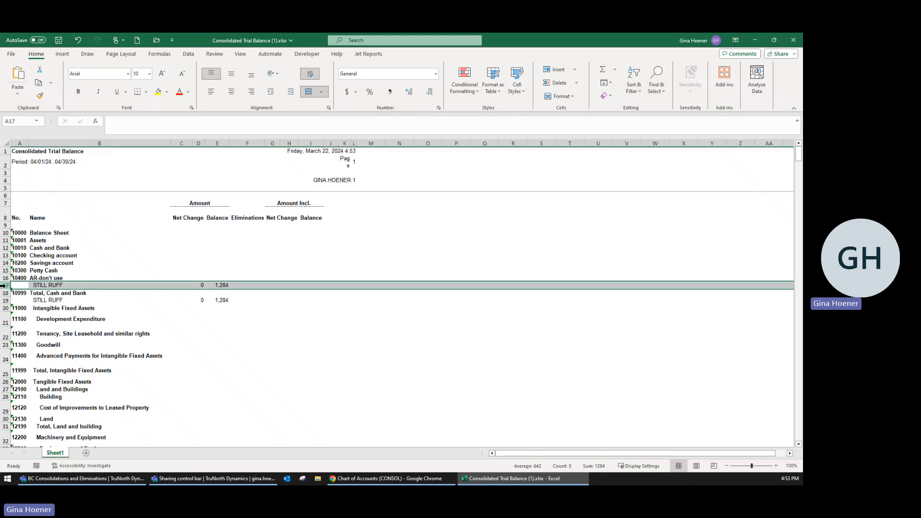
click(5, 301)
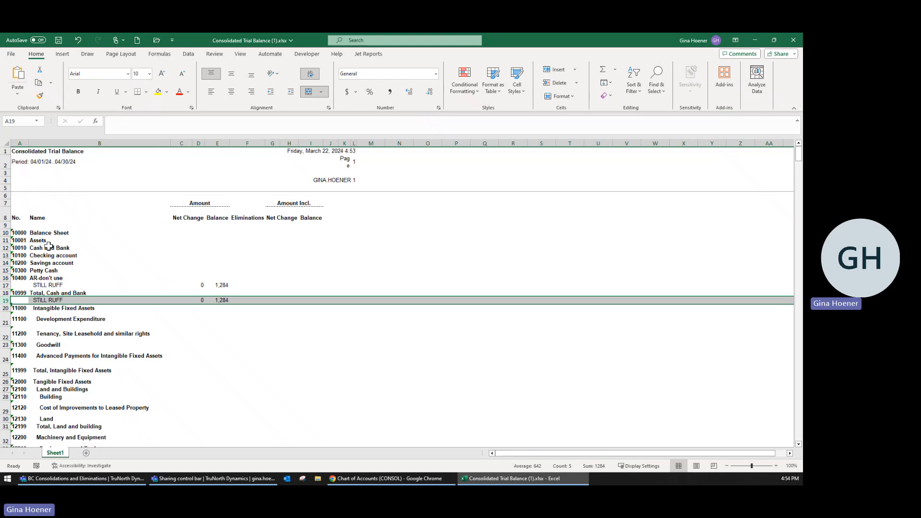
Inspect the SUPER TECHY 2 row under Financial and Fixed Assets in the exported trial balance.
scroll(69, 342, down, 3)
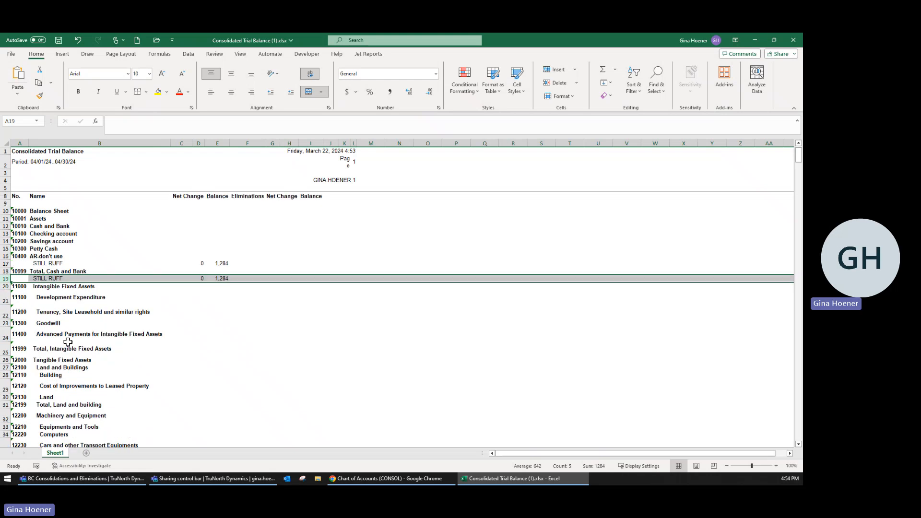
scroll(68, 342, down, 3)
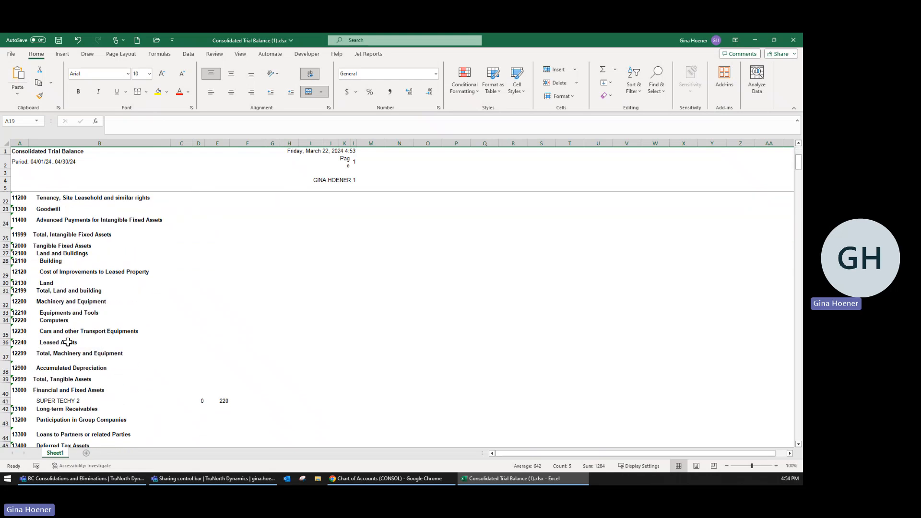
scroll(68, 342, down, 1)
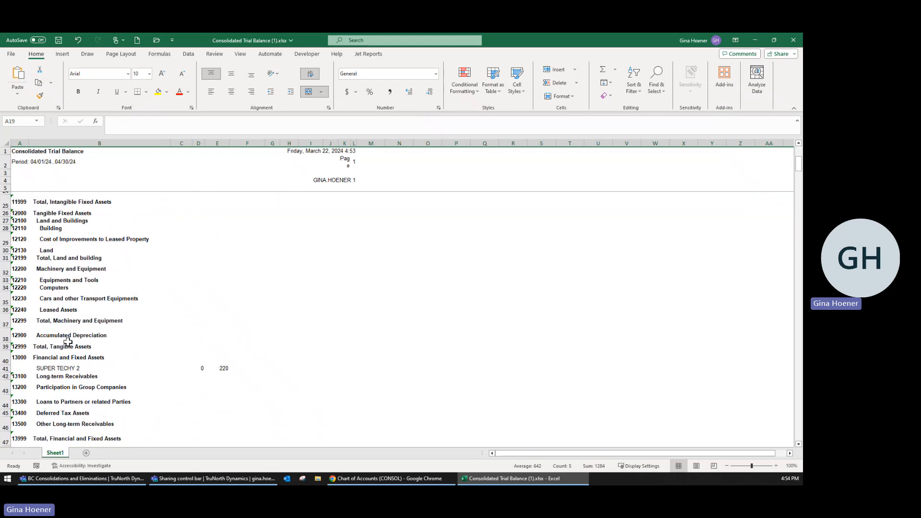
click(6, 357)
Examine the business unit rows under Goods for Resale and the STILL RUFF row under Other Inventory Items.
scroll(188, 359, down, 5)
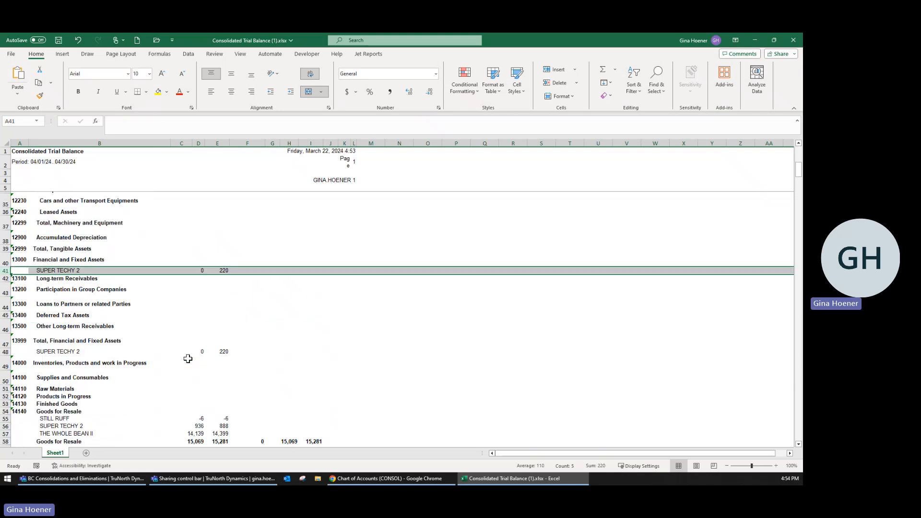
scroll(188, 359, down, 1)
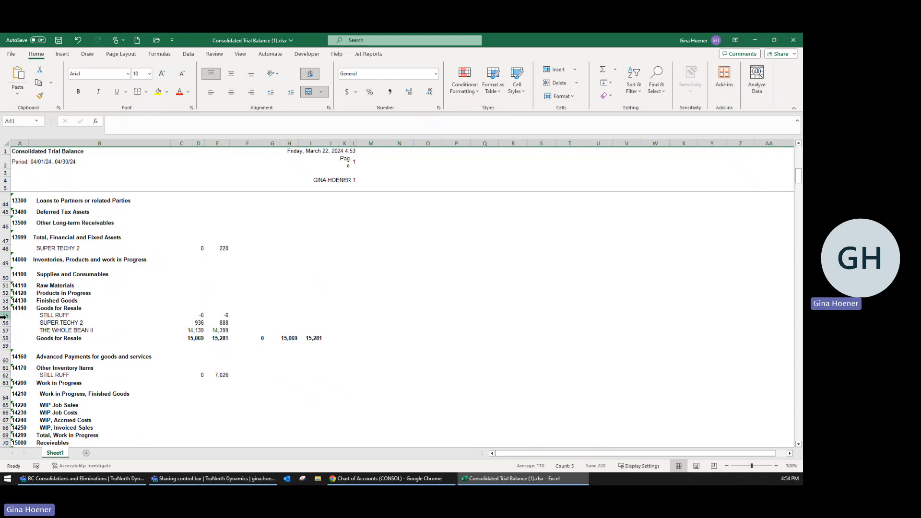
drag(6, 315, 6, 330)
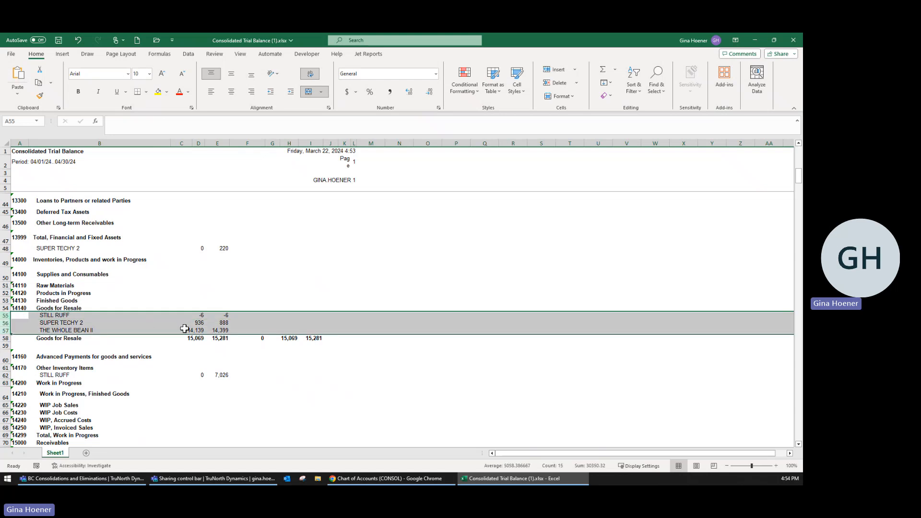
scroll(185, 330, down, 1)
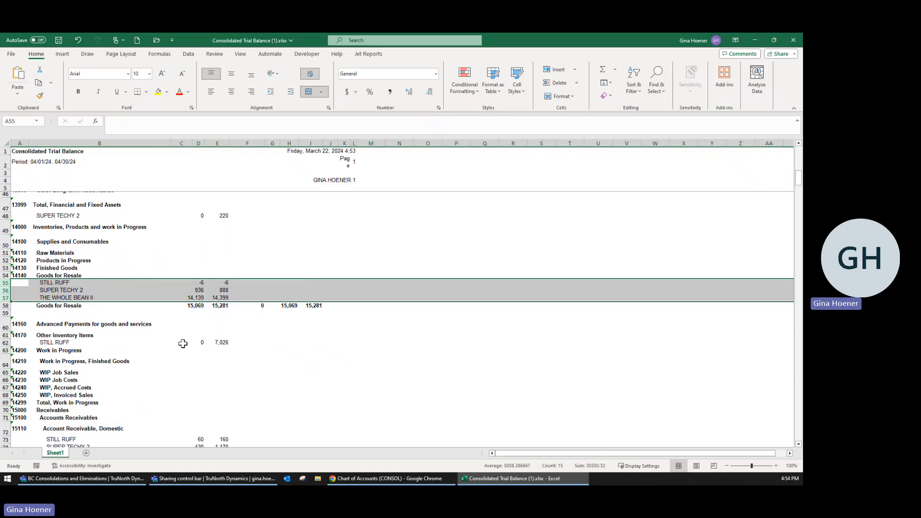
click(183, 343)
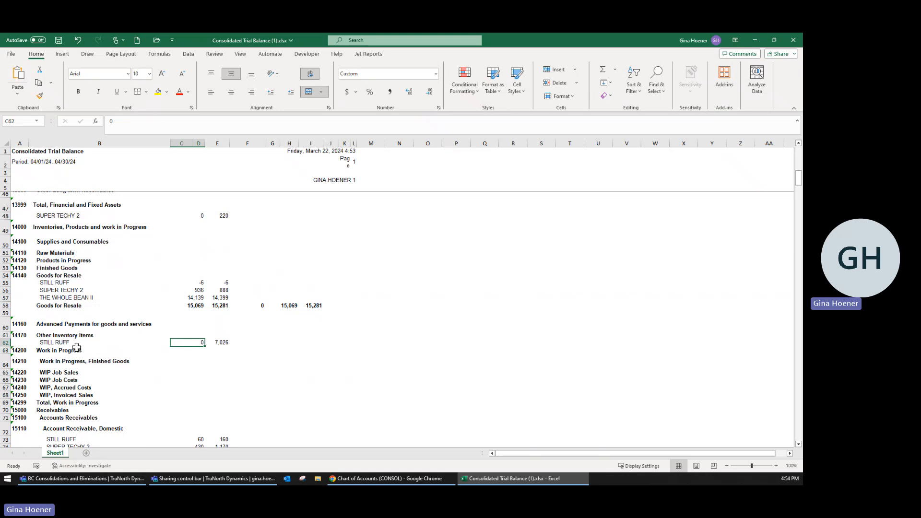
click(4, 342)
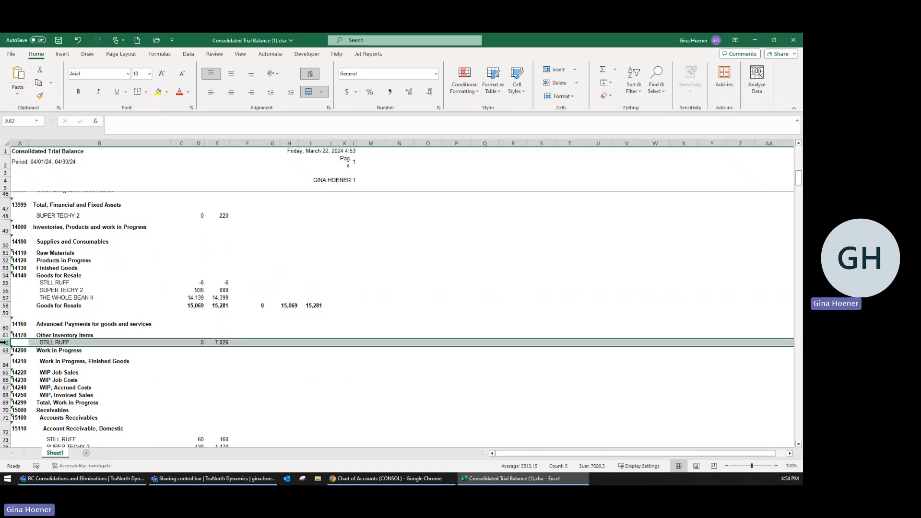
Close the exported trial balance workbook and return to the Consolidation company's home page in Business Central.
click(793, 40)
click(412, 270)
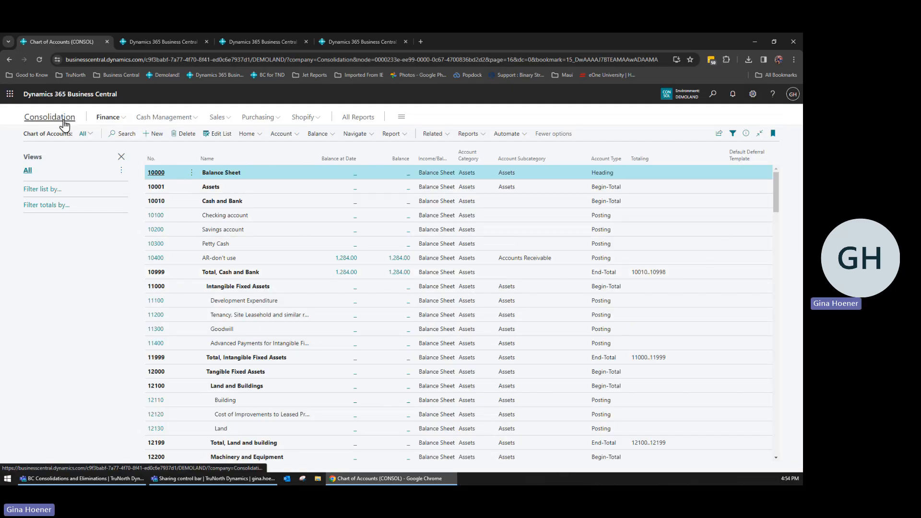
click(65, 118)
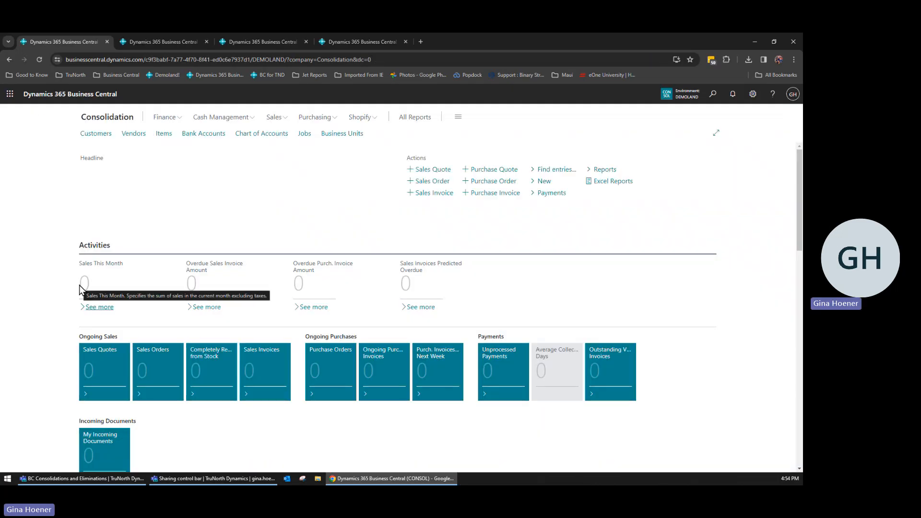